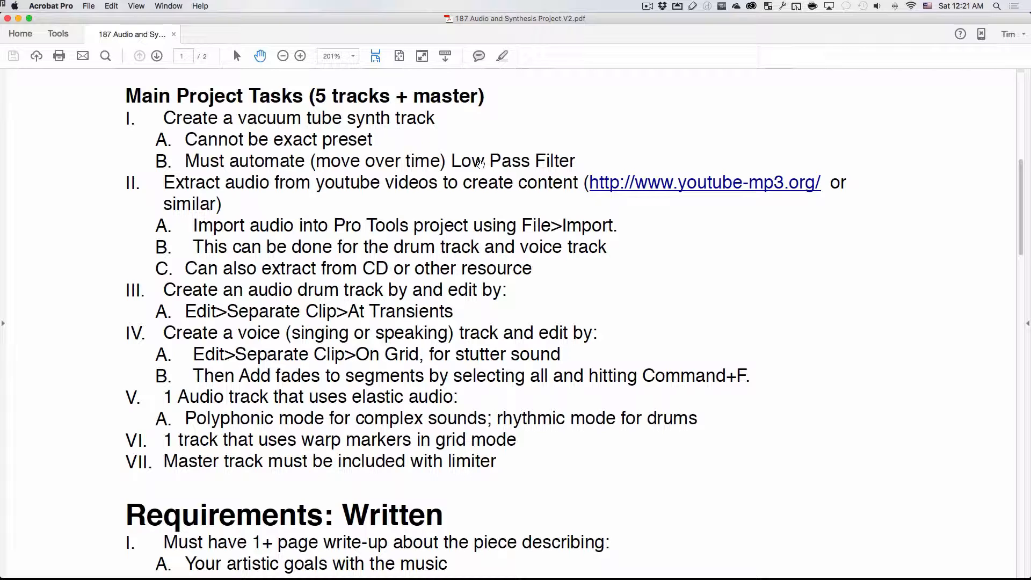
# - Switch to Pro Tools and create one new stereo instrument track
pyautogui.press('super+Tab')
pyautogui.press('super+Tab')
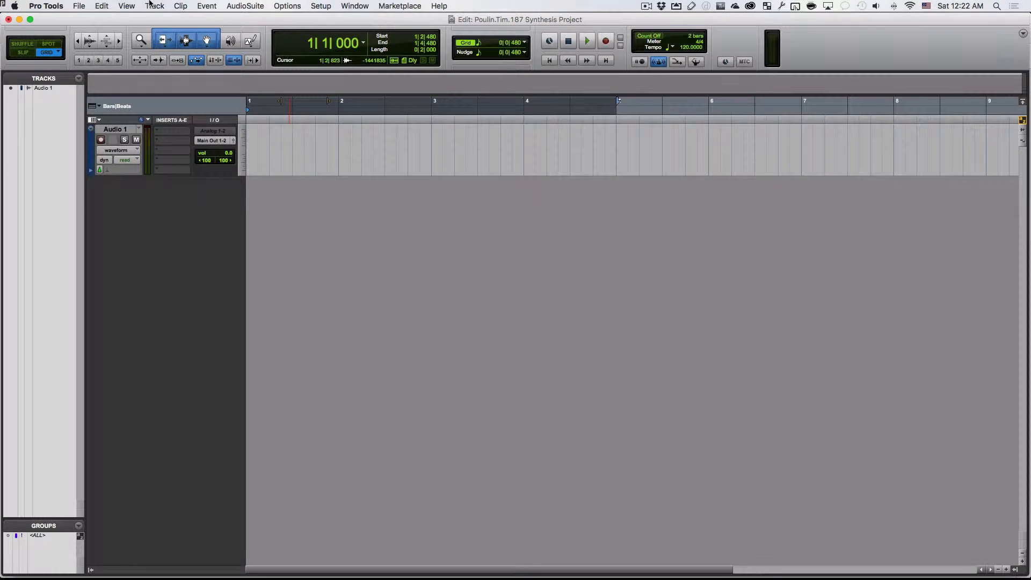
pyautogui.click(154, 6)
pyautogui.click(161, 20)
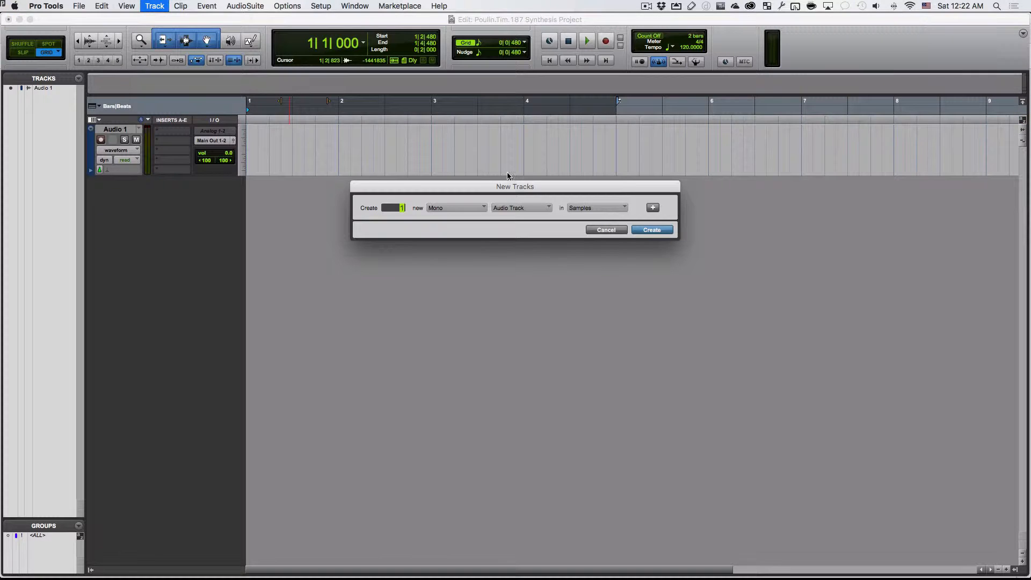
pyautogui.click(465, 210)
pyautogui.click(483, 220)
pyautogui.click(519, 208)
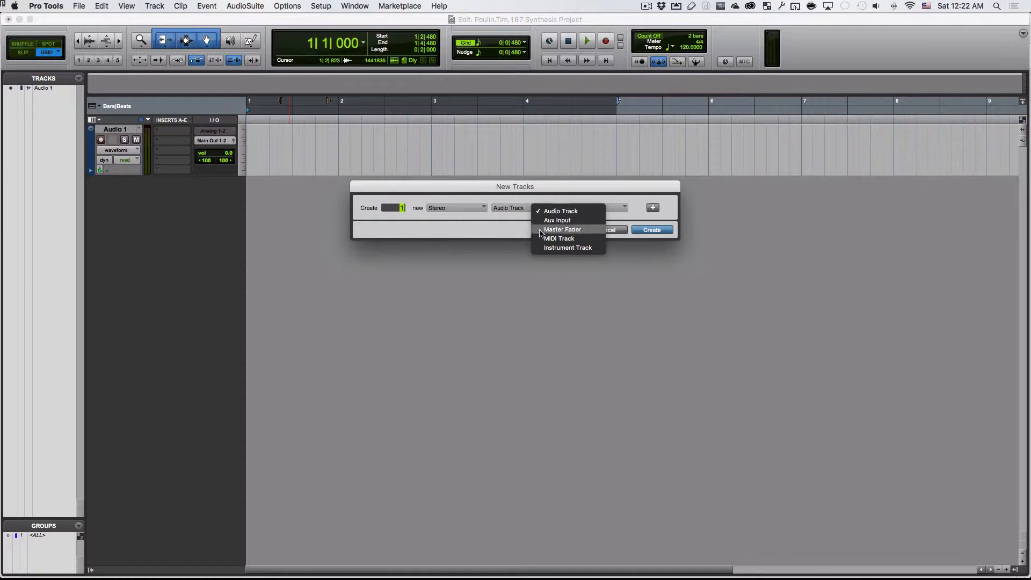
pyautogui.click(561, 248)
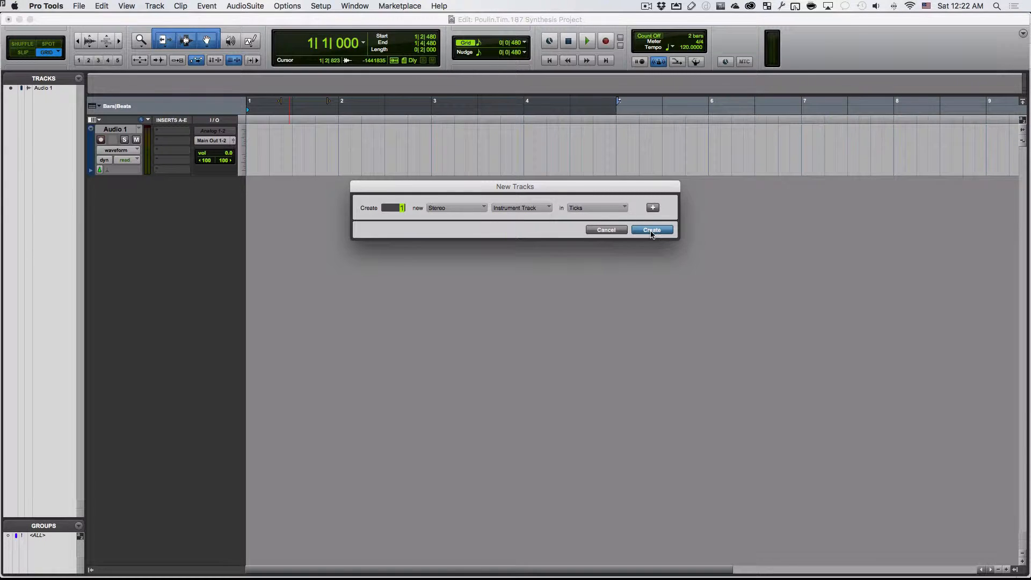
pyautogui.click(651, 230)
pyautogui.click(184, 185)
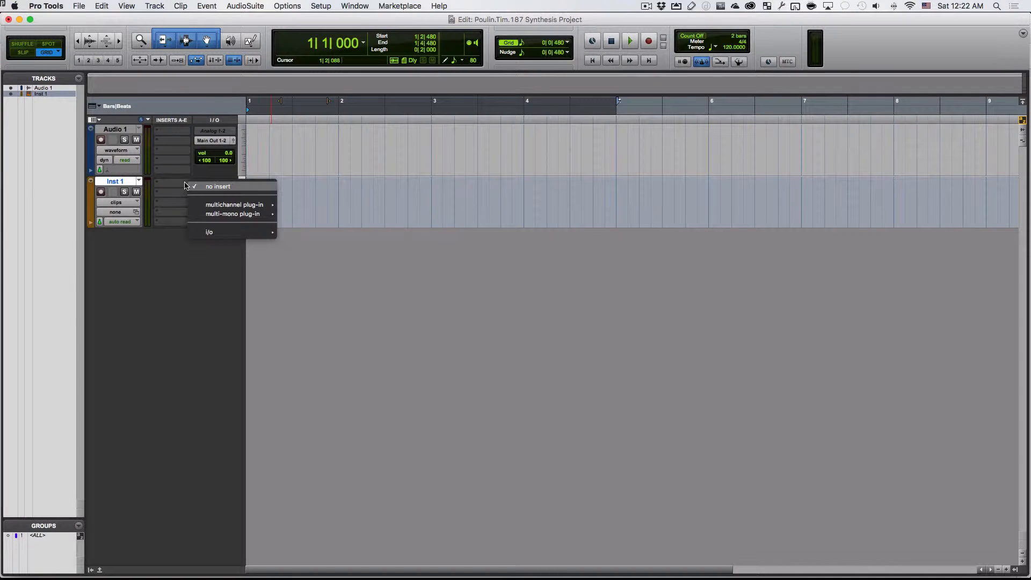
pyautogui.click(172, 187)
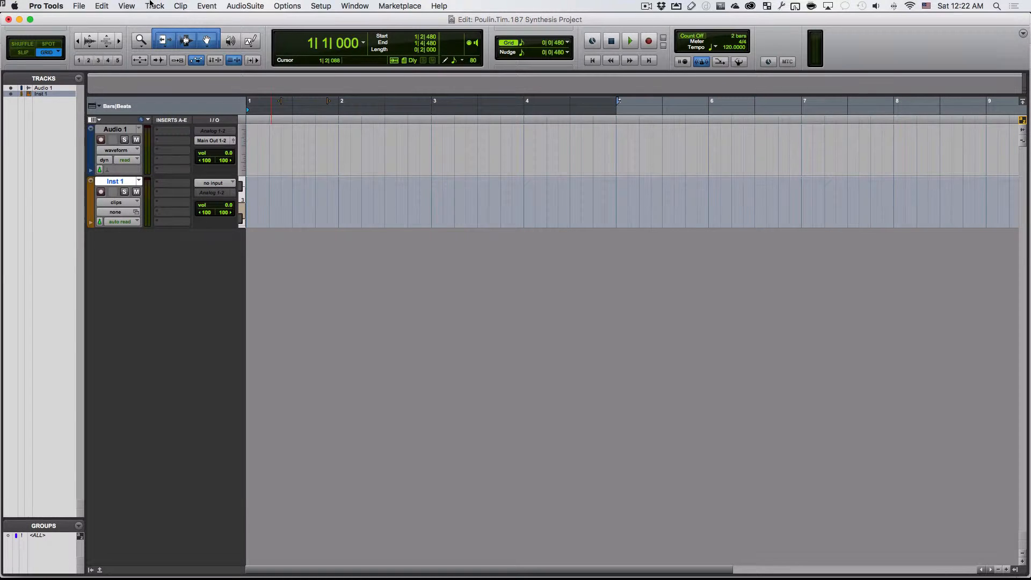
pyautogui.click(128, 6)
pyautogui.moveTo(163, 56)
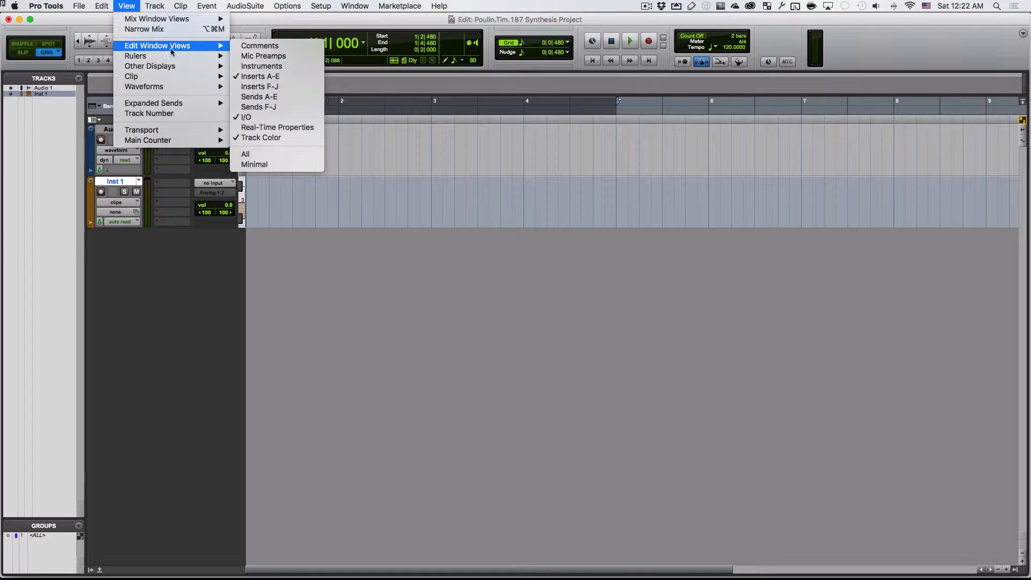
pyautogui.click(291, 75)
# - Open the Mix window, browse the multichannel instrument plug-ins available for a track insert, and return to the Edit window
pyautogui.click(363, 5)
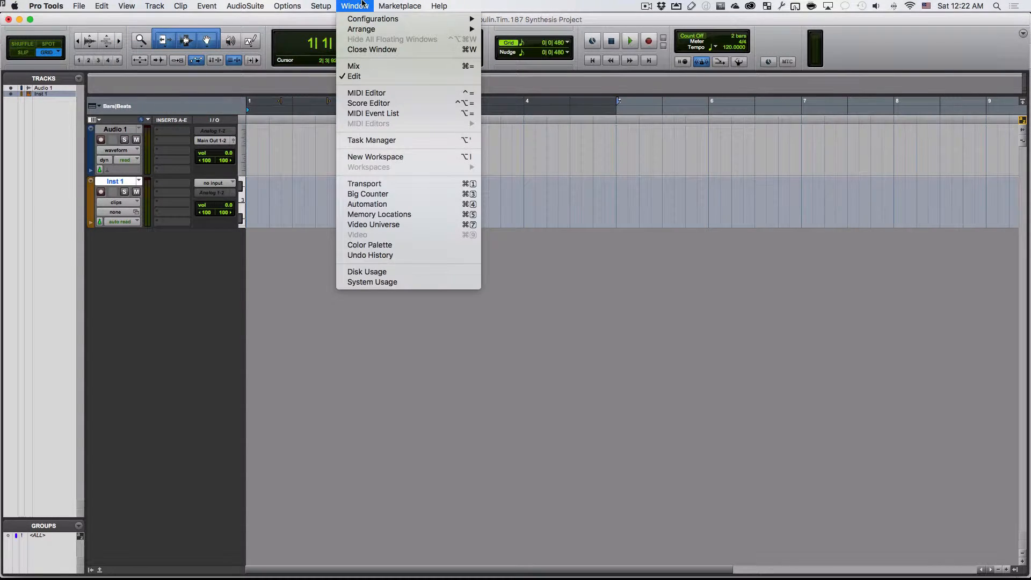
pyautogui.click(390, 67)
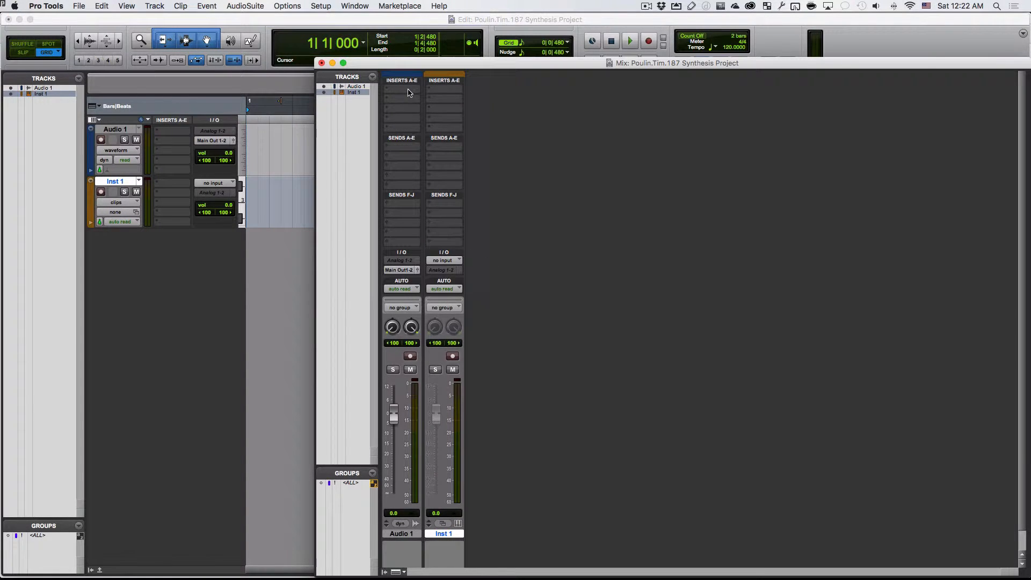
pyautogui.click(409, 92)
pyautogui.moveTo(468, 111)
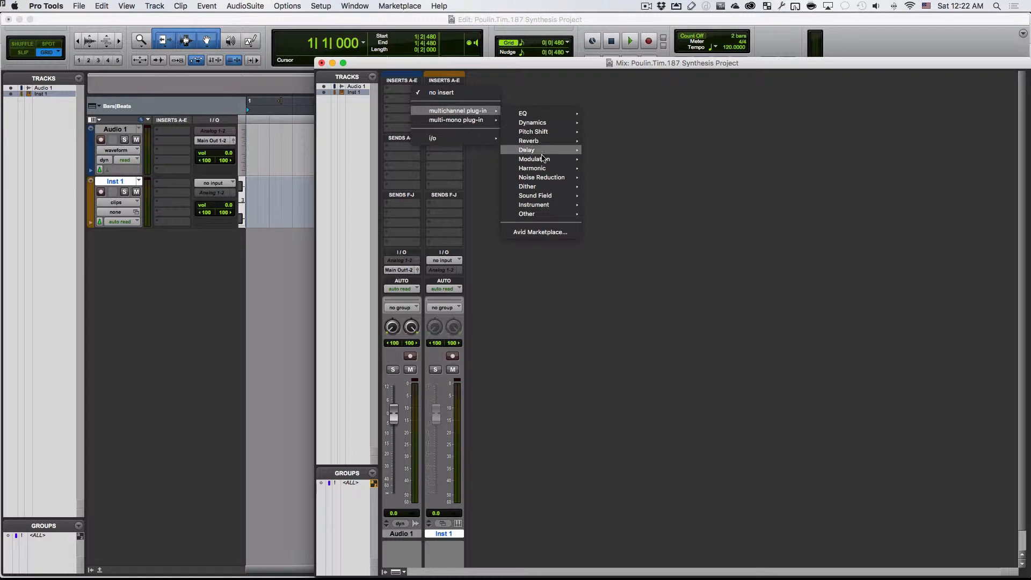
pyautogui.moveTo(543, 204)
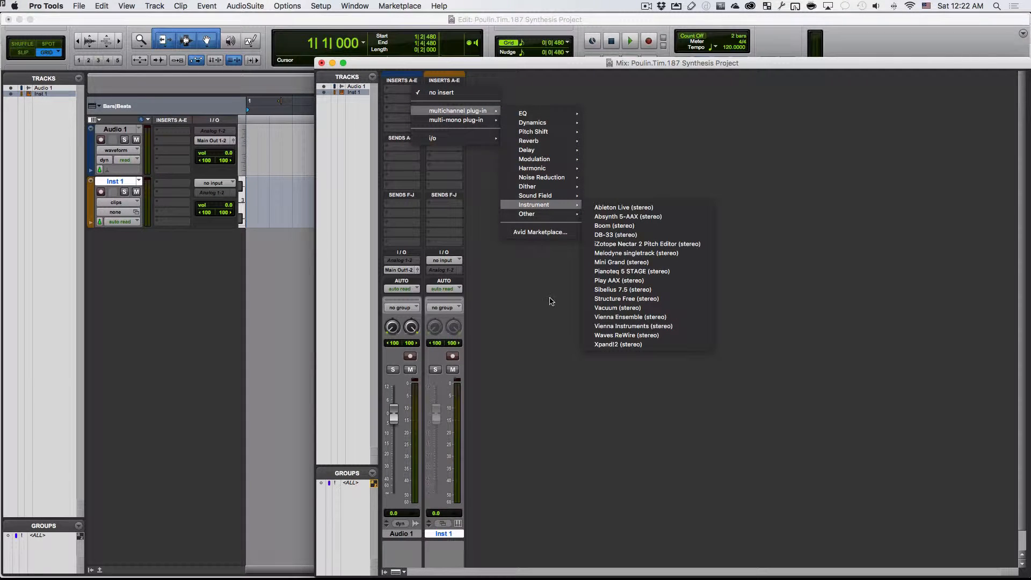
pyautogui.click(550, 299)
pyautogui.click(301, 295)
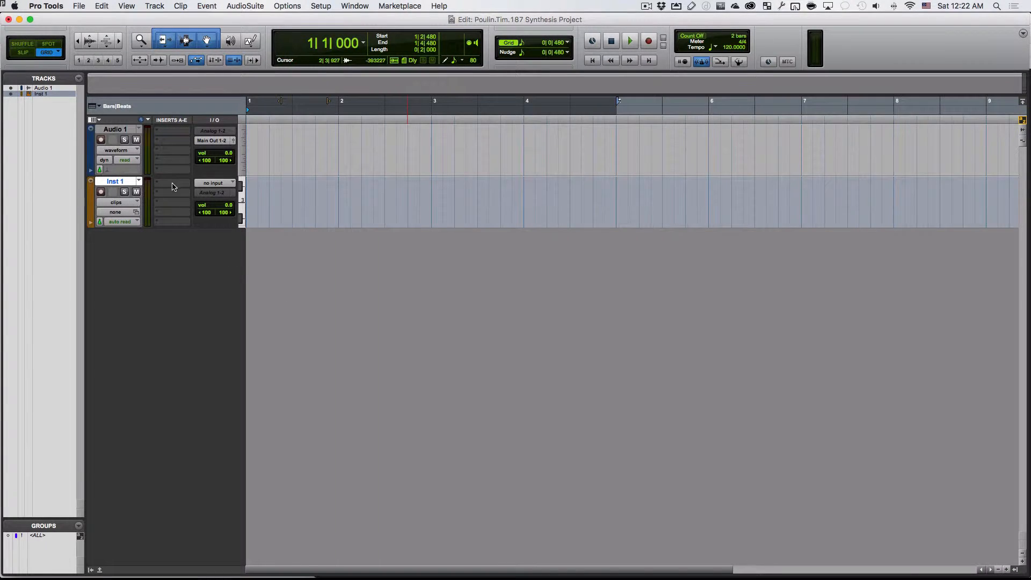
# - Insert the stereo Vacuum multichannel instrument plug-in on the first insert slot of the Inst 1 track
pyautogui.click(172, 186)
pyautogui.moveTo(220, 206)
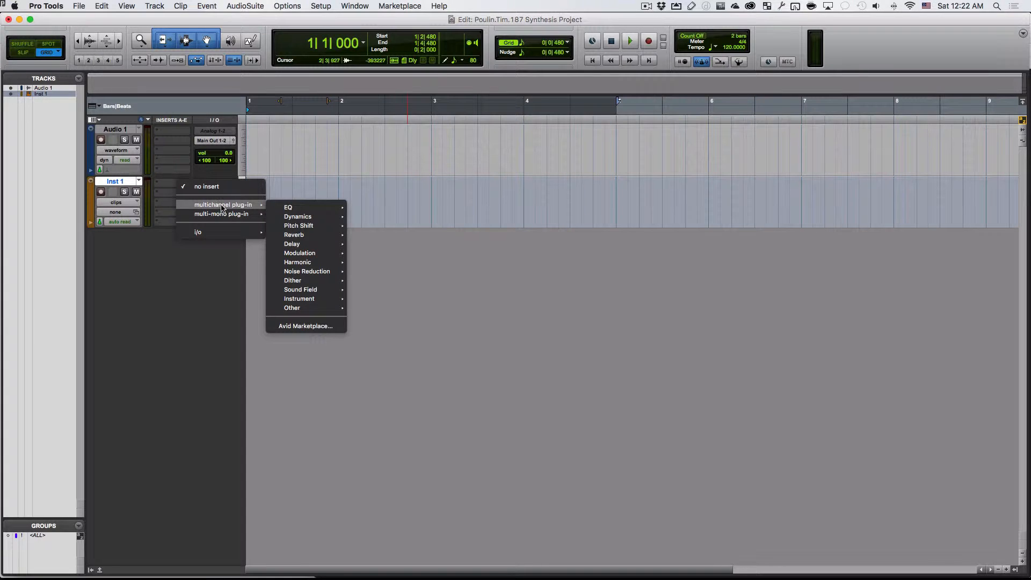
pyautogui.moveTo(312, 299)
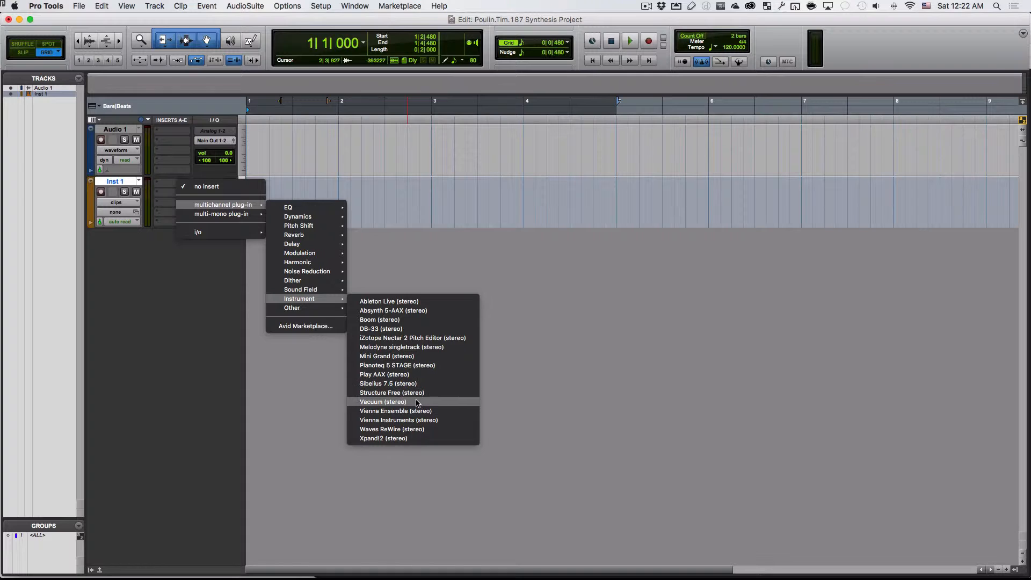
pyautogui.click(417, 402)
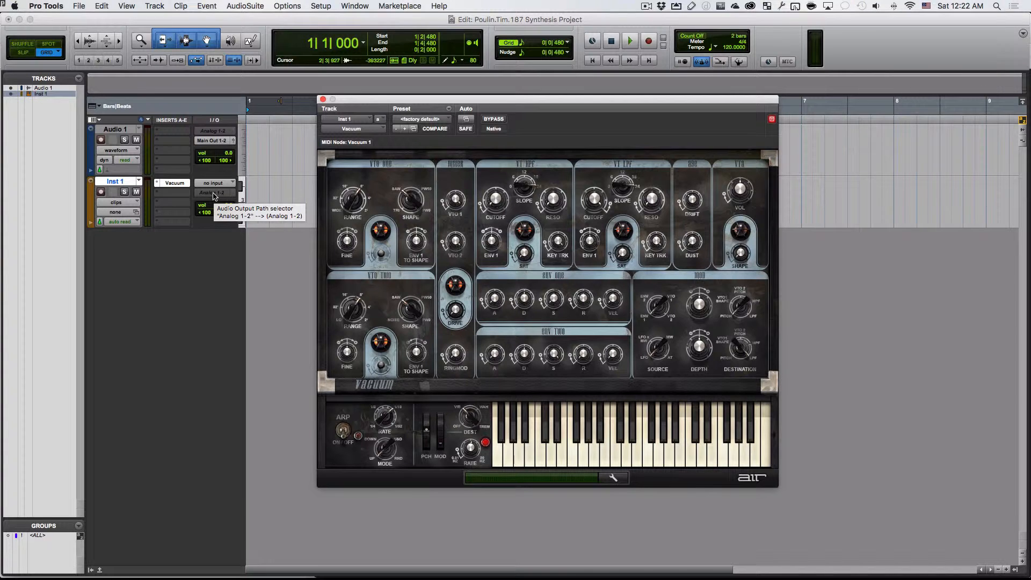
# - Route the instrument track's output to Main Out 1-2 and toggle its record arming on and off
pyautogui.click(214, 193)
pyautogui.moveTo(247, 196)
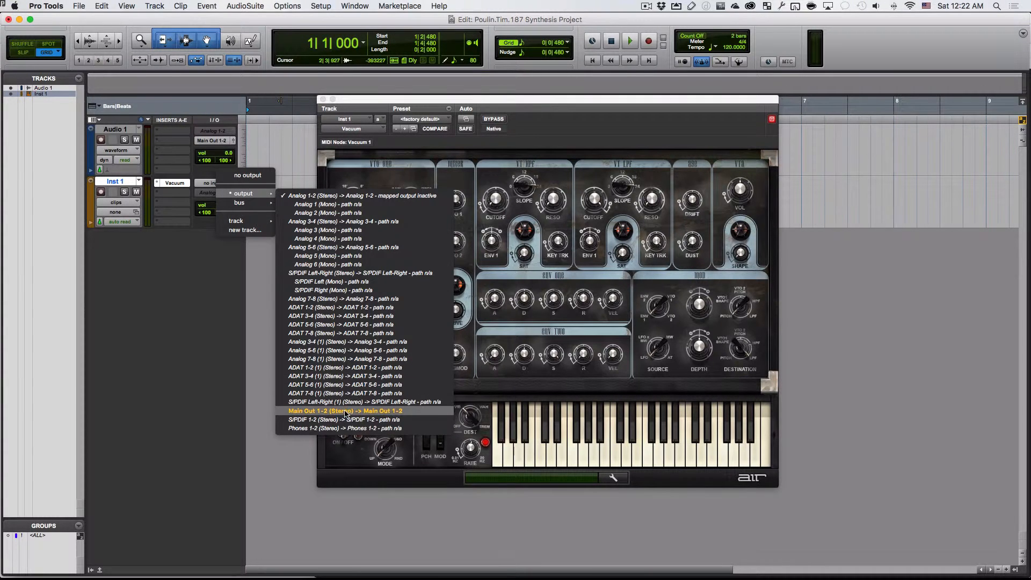
pyautogui.click(346, 411)
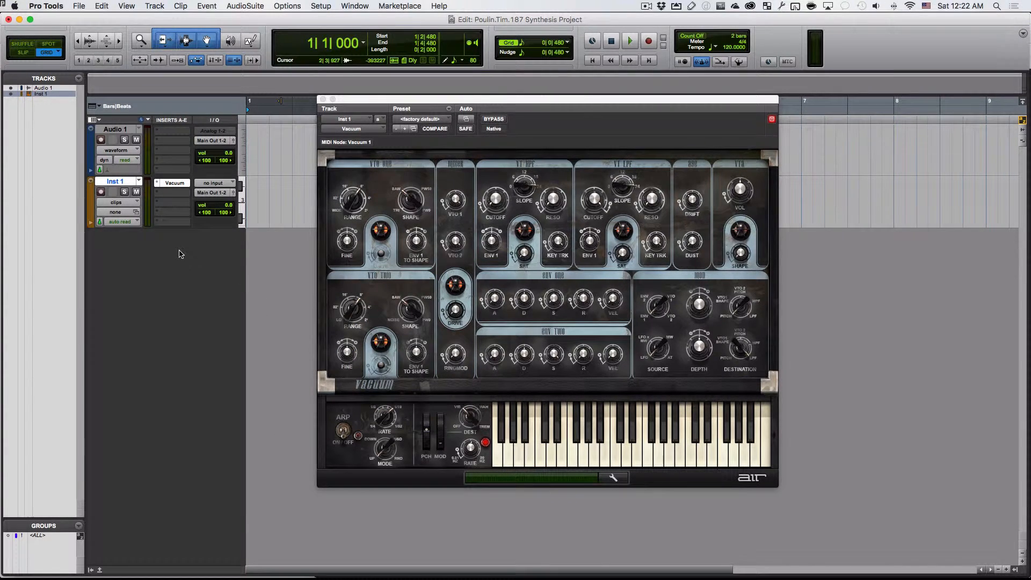
pyautogui.click(103, 194)
pyautogui.click(104, 194)
# - Save the session and rename the instrument track "Vaccum"
pyautogui.click(78, 6)
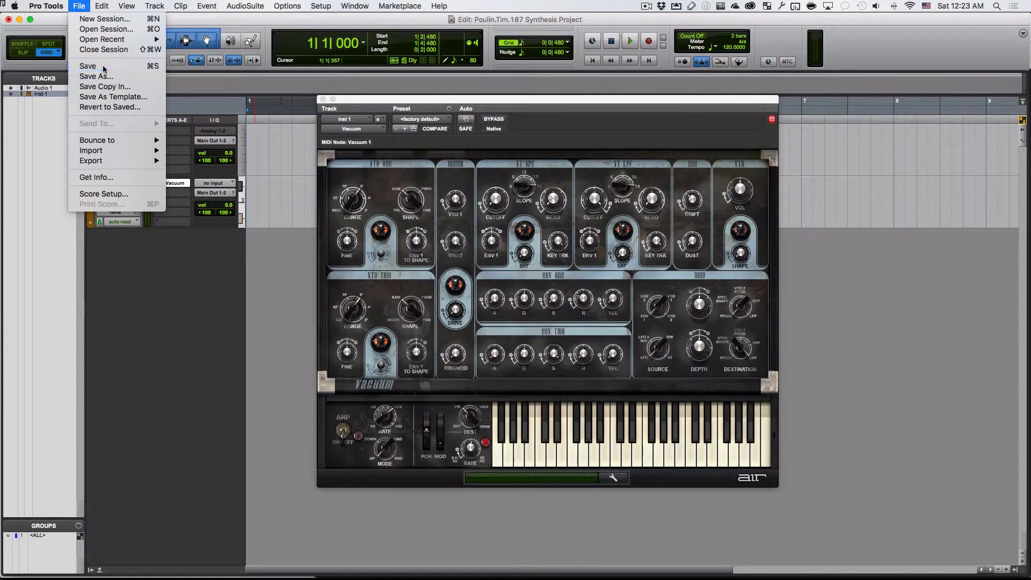
pyautogui.click(80, 67)
pyautogui.doubleClick(121, 184)
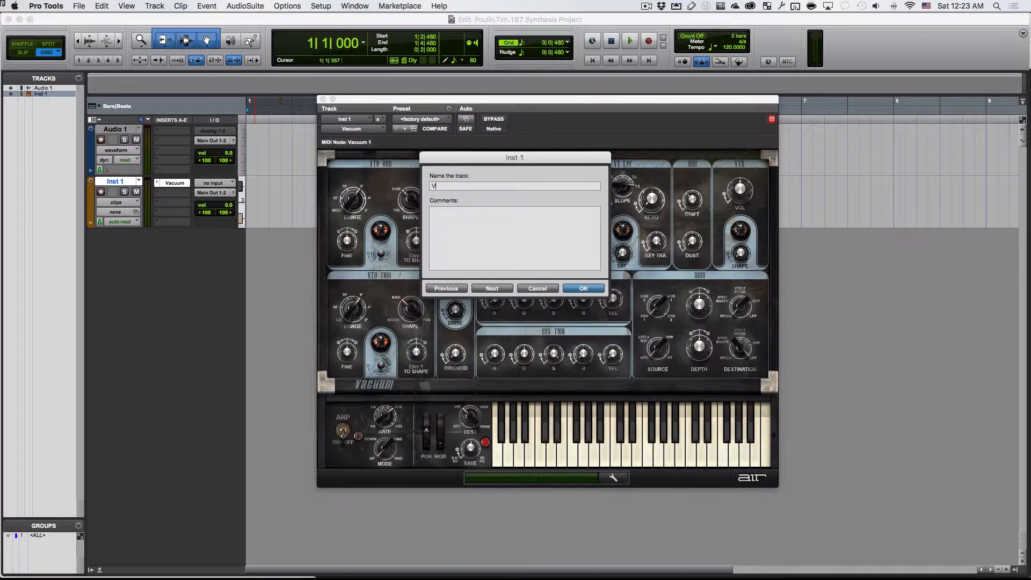
pyautogui.write('Vaccum')
pyautogui.press('Return')
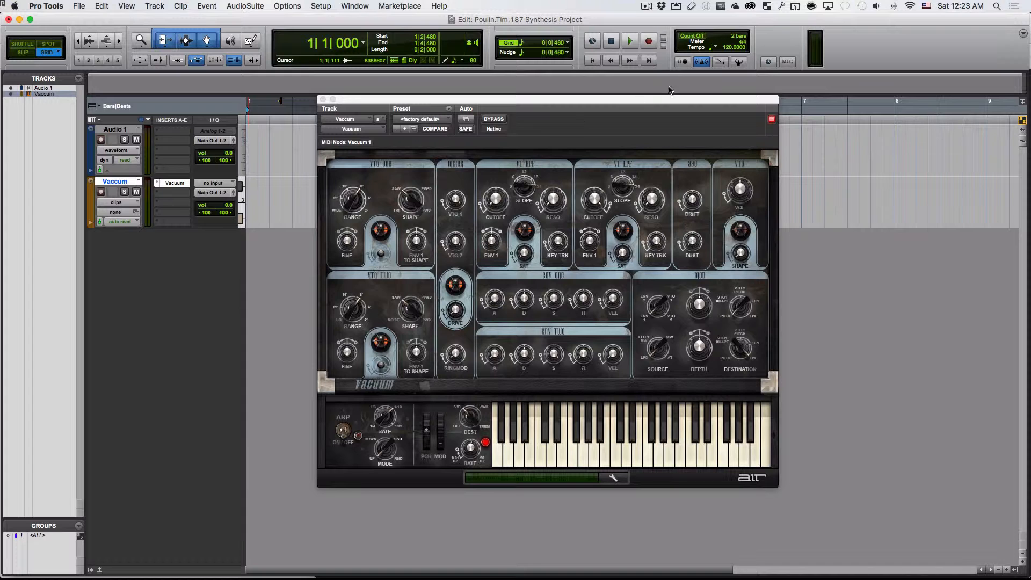
# - Reposition the Vacuum plug-in window and try the saw and triangle shapes on the VTO One oscillator
pyautogui.moveTo(578, 105); pyautogui.dragTo(601, 100)
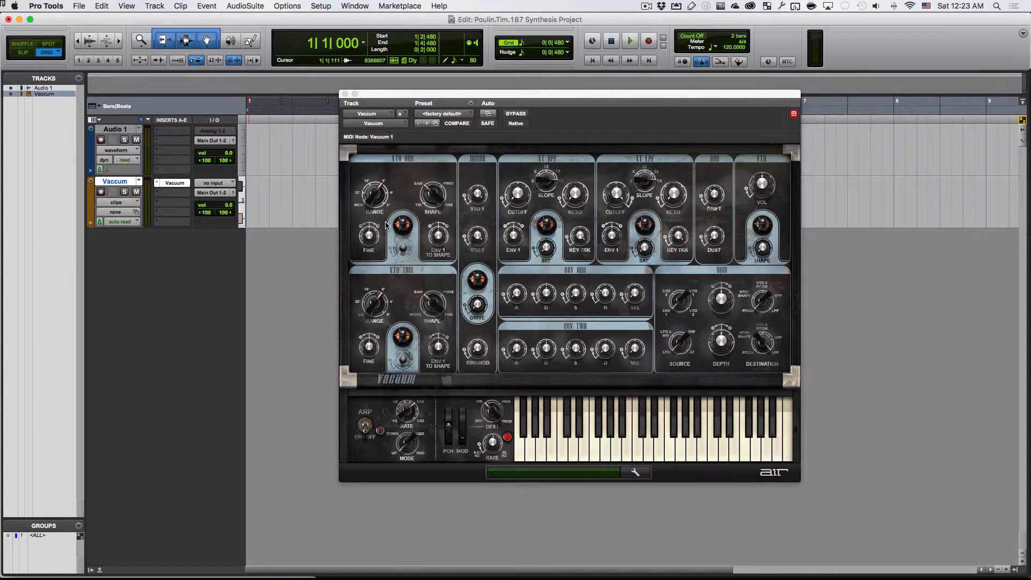
pyautogui.moveTo(544, 100); pyautogui.dragTo(530, 100)
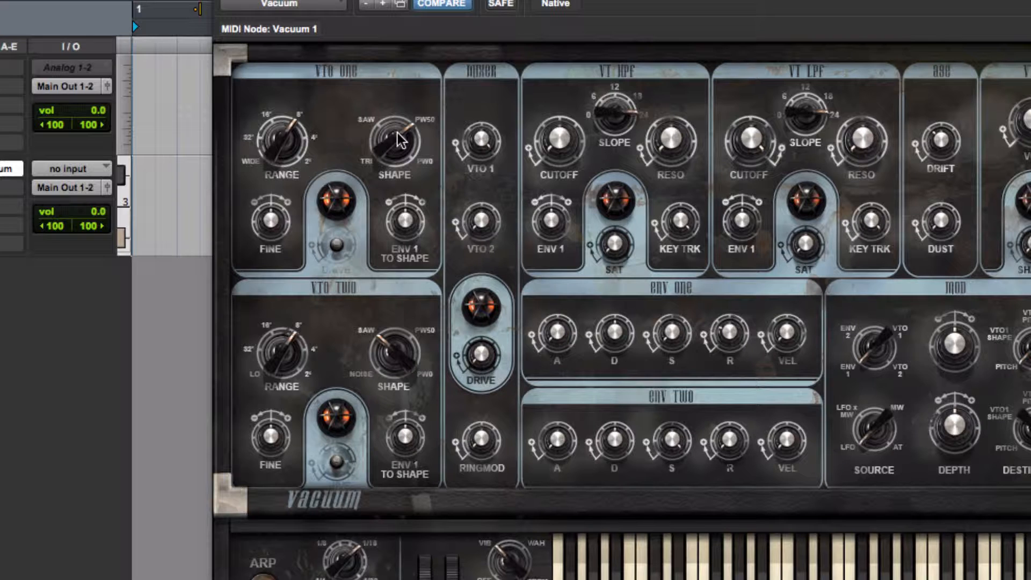
pyautogui.moveTo(397, 140); pyautogui.dragTo(366, 282)
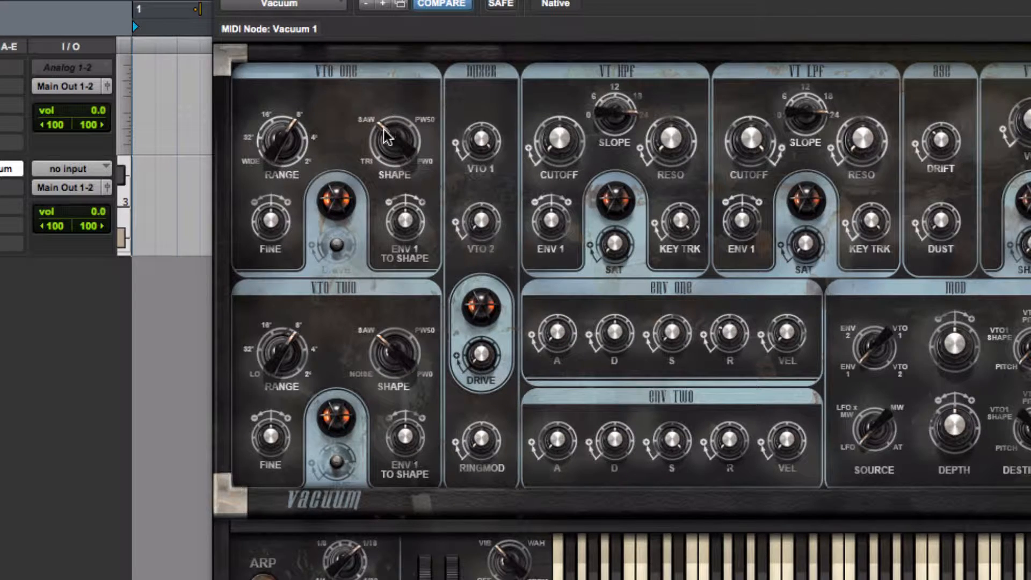
pyautogui.moveTo(387, 137); pyautogui.dragTo(411, 134)
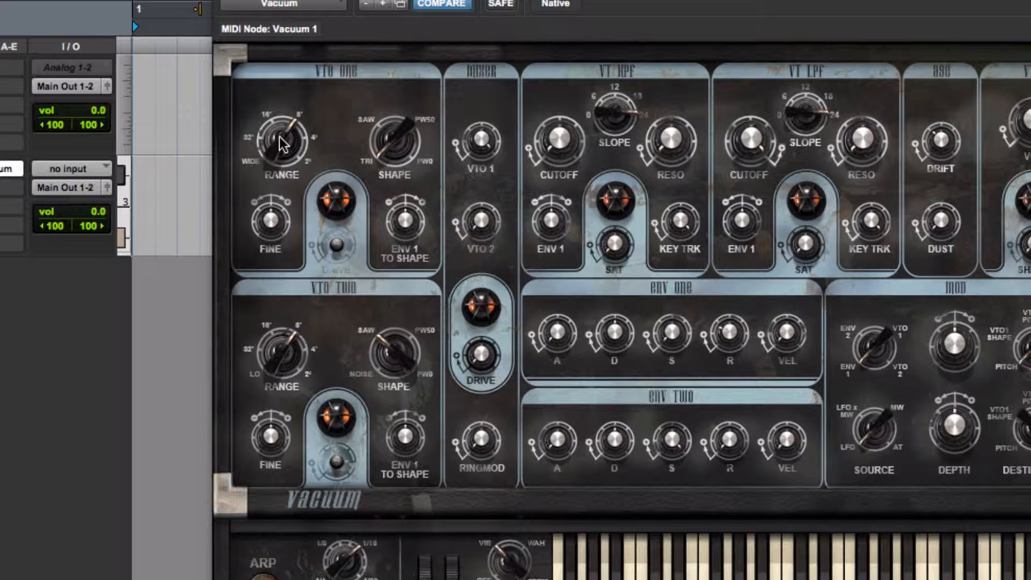
# - Set the VTO One oscillator's range to 16' and its shape to saw, trying the wide range and fine tuning
pyautogui.moveTo(282, 143); pyautogui.dragTo(290, 221)
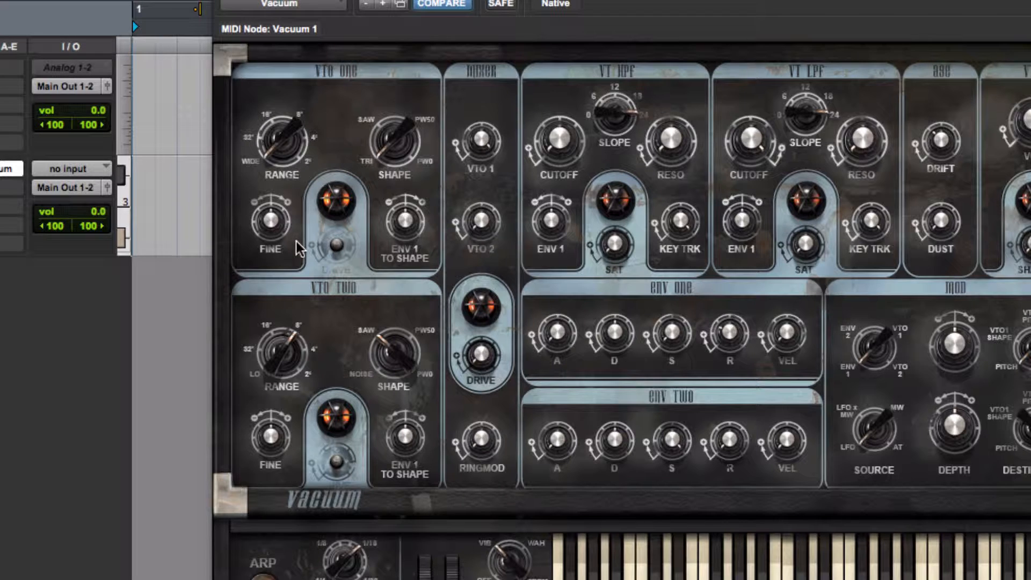
pyautogui.moveTo(271, 150)
pyautogui.mouseDown()
pyautogui.moveTo(270, 114)
pyautogui.moveTo(274, 130)
pyautogui.mouseUp()
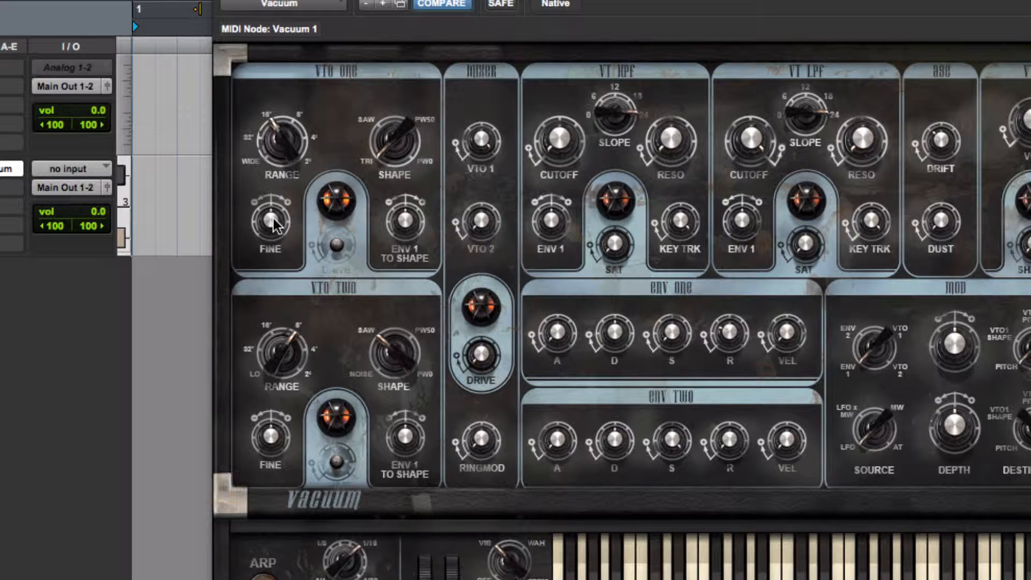
pyautogui.moveTo(273, 217)
pyautogui.mouseDown()
pyautogui.moveTo(277, 288)
pyautogui.moveTo(275, 217)
pyautogui.mouseUp()
pyautogui.moveTo(390, 149)
pyautogui.mouseDown()
pyautogui.moveTo(379, 66)
pyautogui.moveTo(394, 45)
pyautogui.moveTo(397, 134)
pyautogui.moveTo(390, 143)
pyautogui.moveTo(388, 133)
pyautogui.mouseUp()
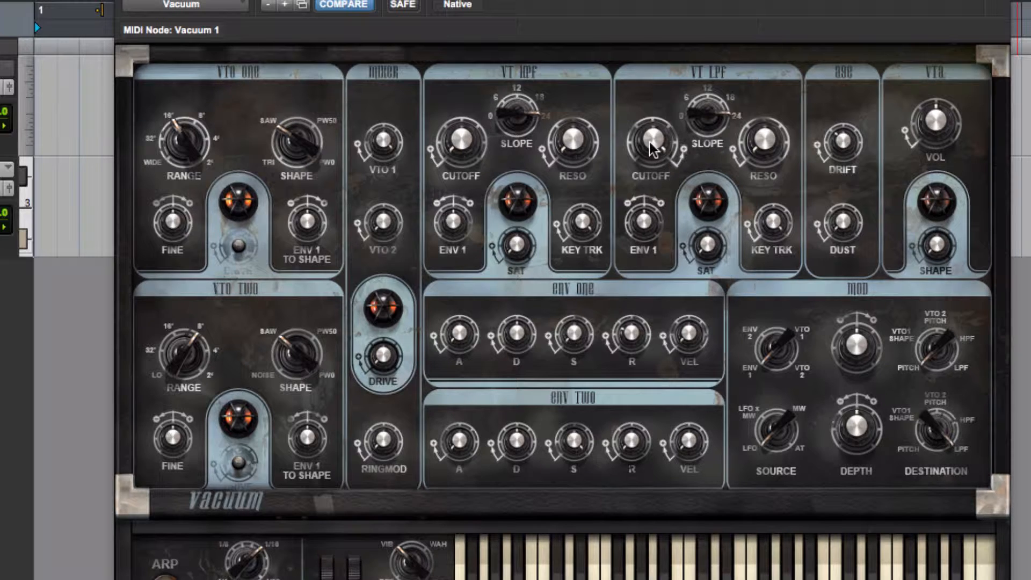
# - Sweep the cutoff of the VT LPF low-pass filter downward
pyautogui.moveTo(653, 146); pyautogui.dragTo(663, 268)
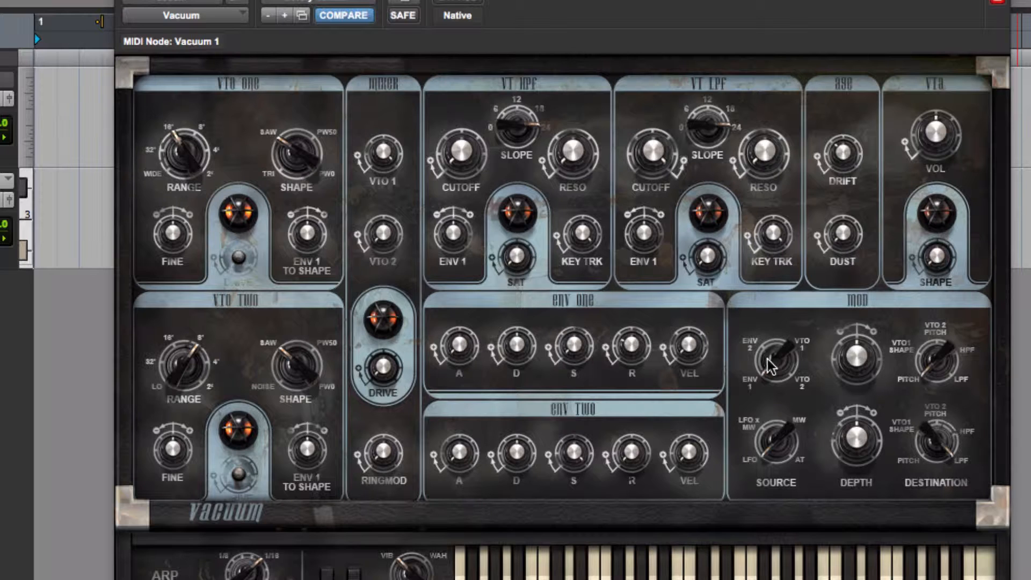
pyautogui.moveTo(645, 154); pyautogui.dragTo(648, 187)
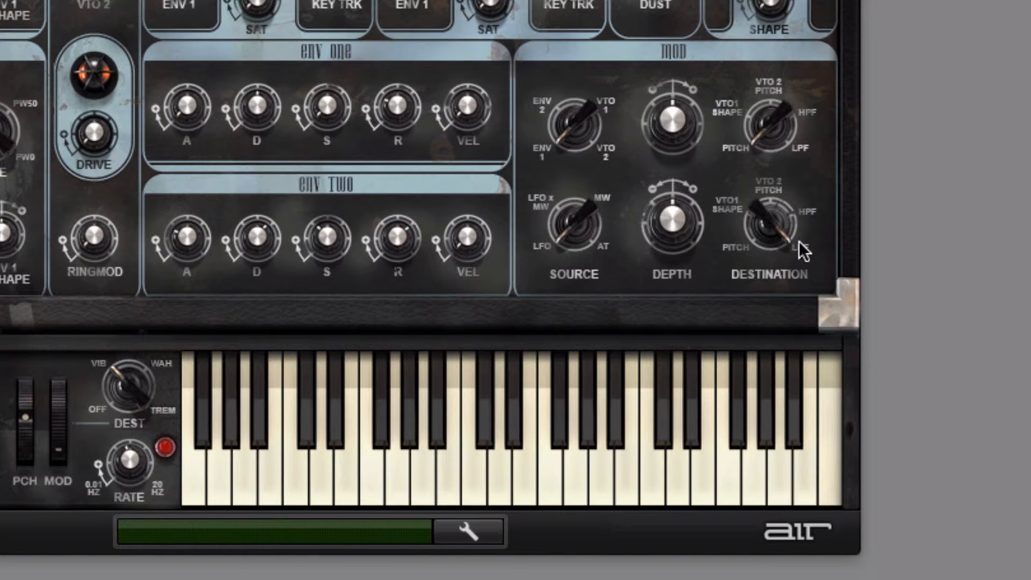
# - Set the second modulation destination to pitch and its depth to +25 %, adjusting the LFO rate
pyautogui.moveTo(800, 250); pyautogui.dragTo(756, 208)
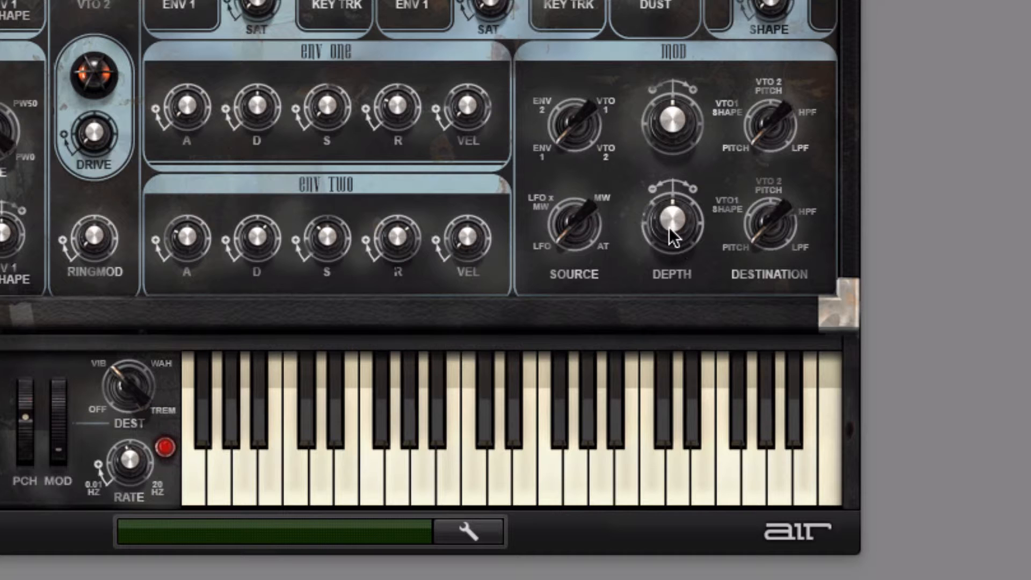
pyautogui.moveTo(670, 228); pyautogui.dragTo(671, 160)
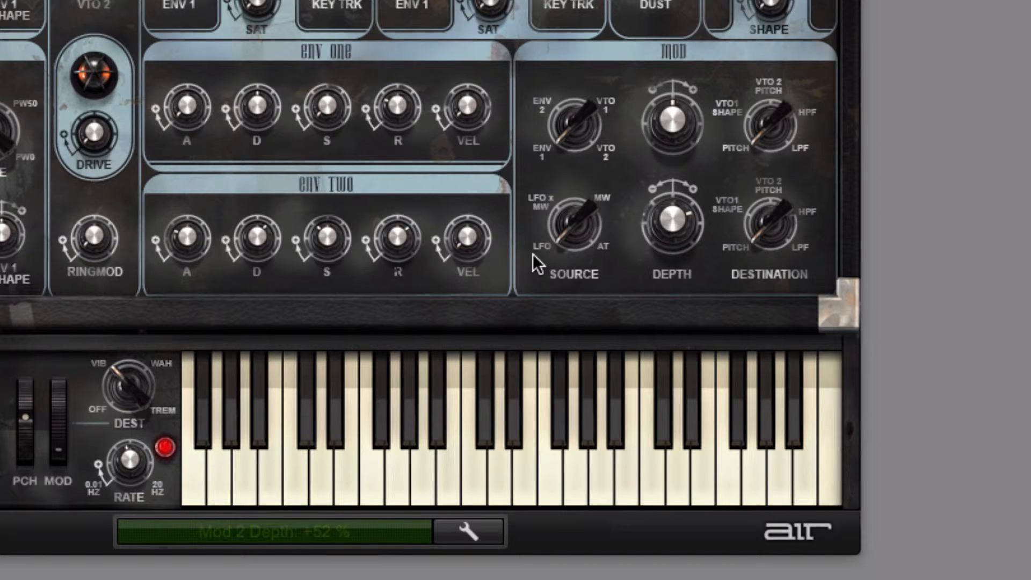
pyautogui.moveTo(120, 454); pyautogui.dragTo(121, 461)
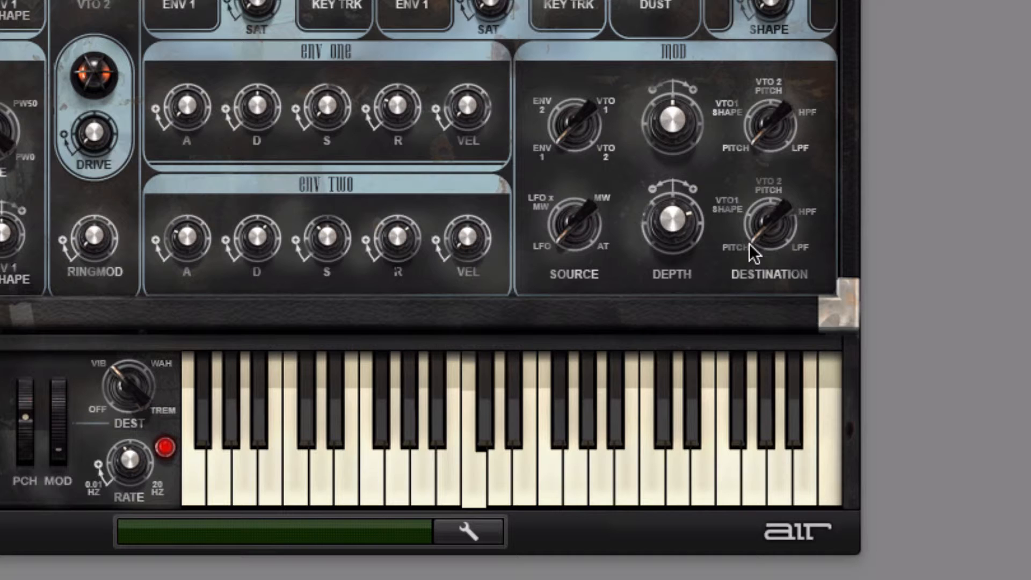
pyautogui.moveTo(678, 215); pyautogui.dragTo(674, 238)
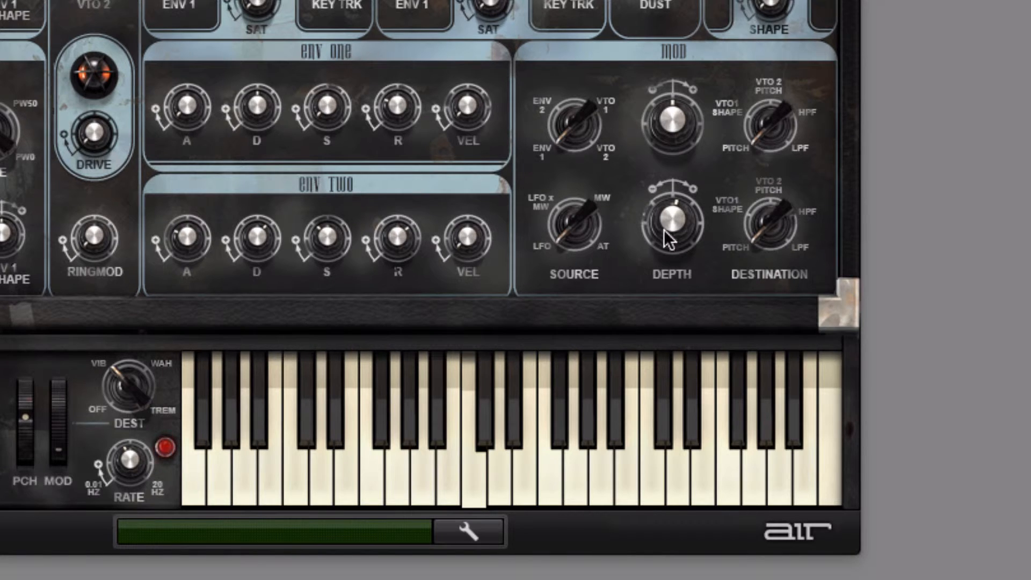
pyautogui.moveTo(664, 230); pyautogui.dragTo(669, 213)
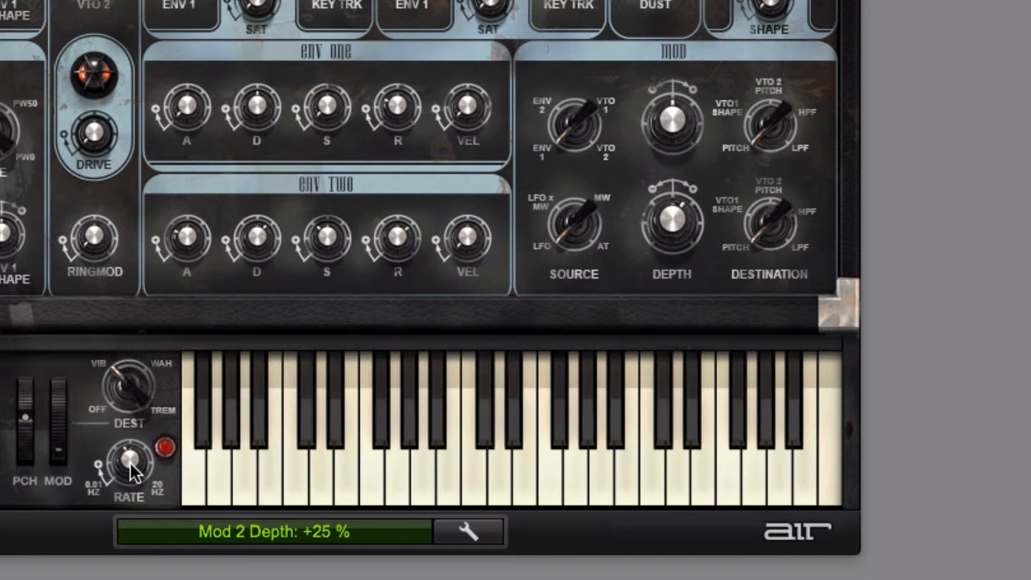
# - Increase the second modulation depth and set the modulation LFO rate to 5.31 Hz
pyautogui.moveTo(130, 462); pyautogui.dragTo(123, 400)
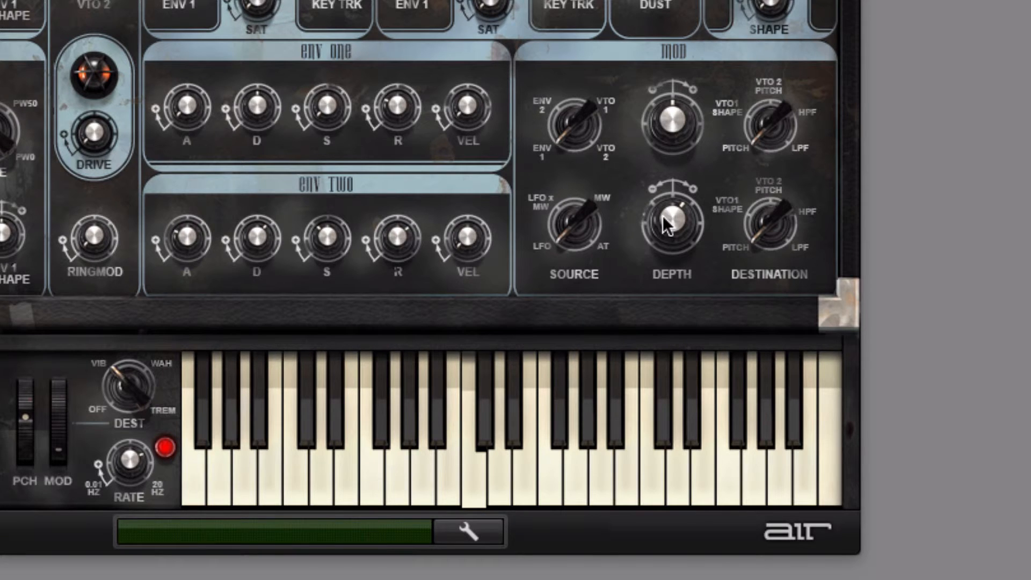
pyautogui.moveTo(662, 214); pyautogui.dragTo(664, 177)
pyautogui.moveTo(126, 452); pyautogui.dragTo(137, 516)
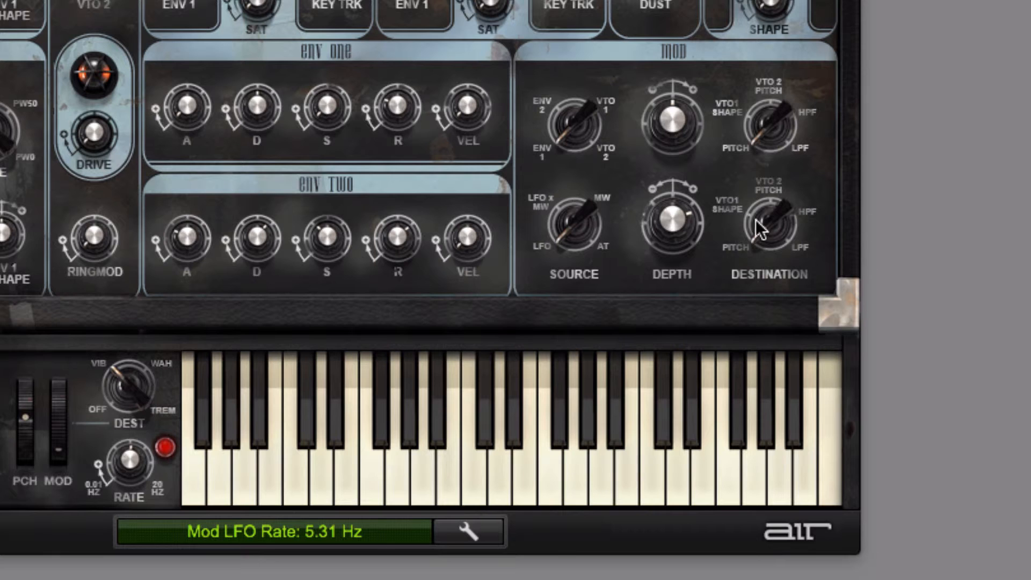
# - Set the second modulation destination to LPF and increase its modulation depth
pyautogui.moveTo(767, 239); pyautogui.dragTo(747, 136)
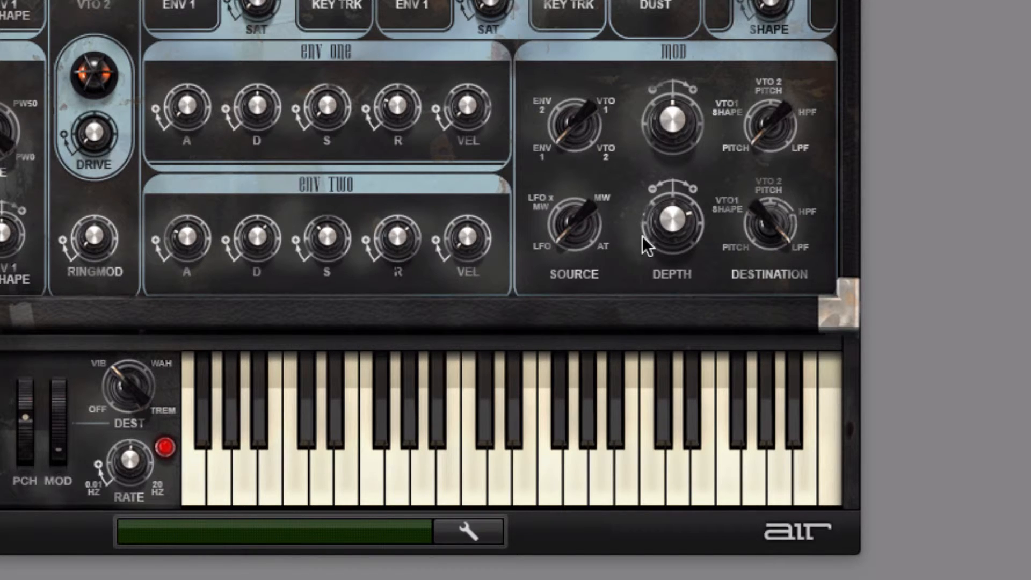
pyautogui.moveTo(668, 227); pyautogui.dragTo(670, 121)
pyautogui.click(675, 222)
pyautogui.click(401, 456)
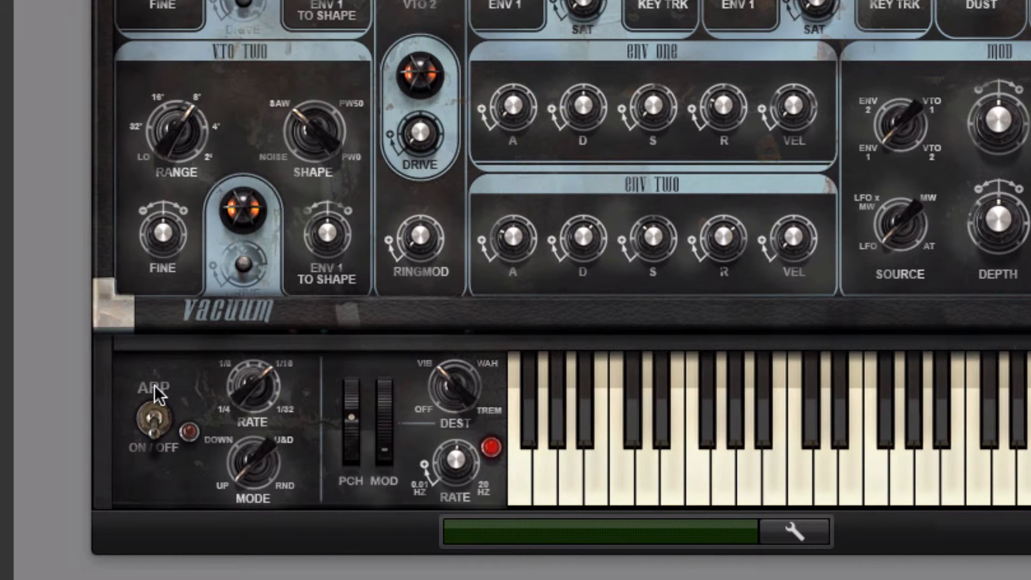
# - Toggle the arpeggiator, set its rate to 1/32, and try the RND mode before returning it to U&D
pyautogui.click(153, 427)
pyautogui.moveTo(247, 391); pyautogui.dragTo(243, 328)
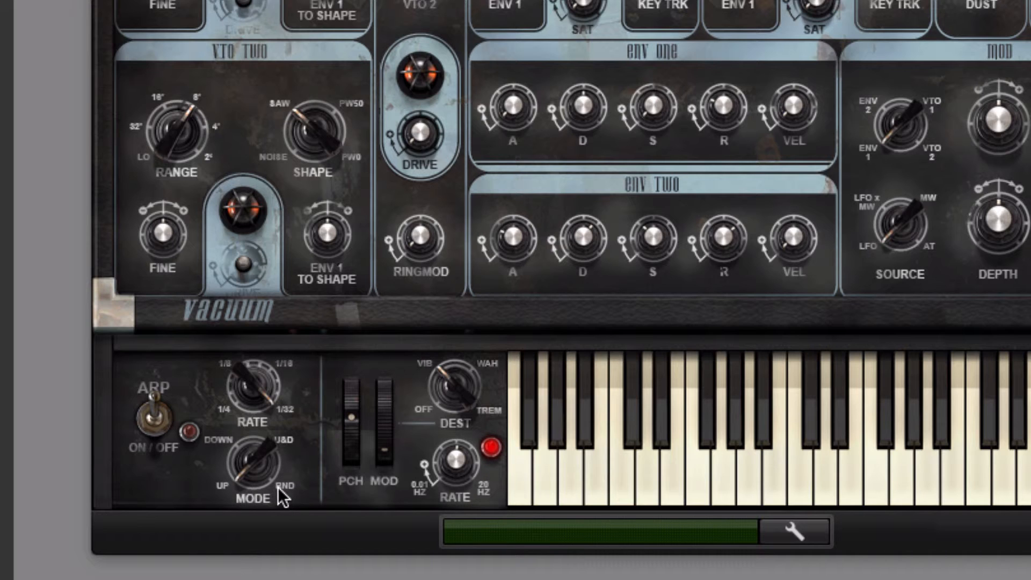
pyautogui.moveTo(256, 453); pyautogui.dragTo(246, 391)
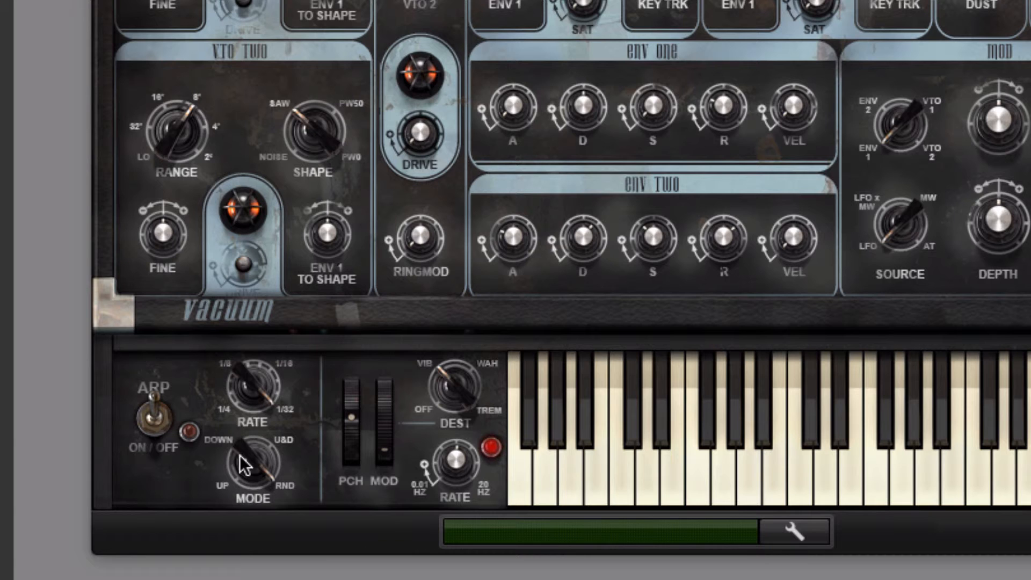
pyautogui.moveTo(242, 460); pyautogui.dragTo(244, 499)
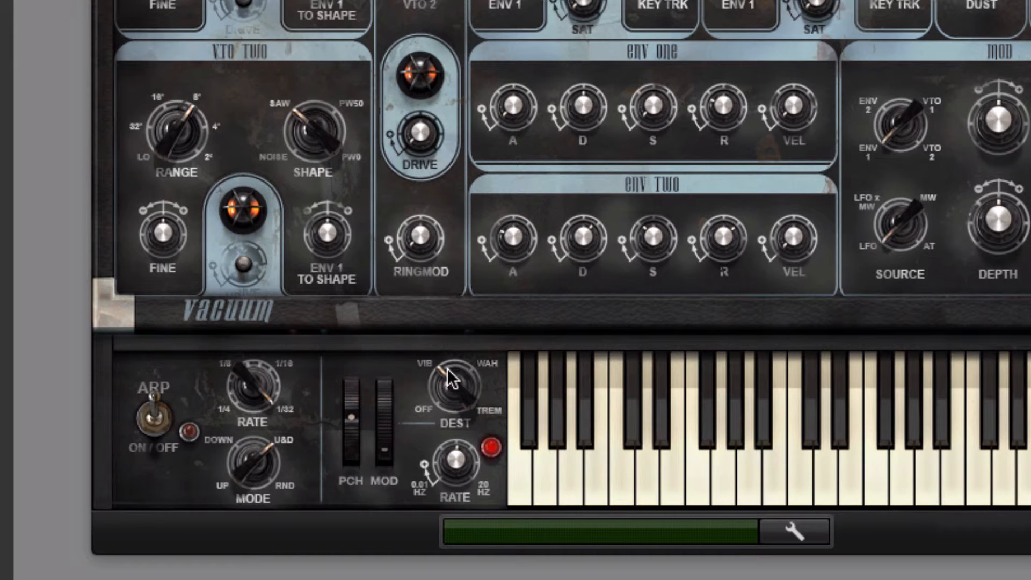
# - Try WAH as the modulation wheel's destination, then set it back toward VIB
pyautogui.moveTo(447, 368); pyautogui.dragTo(456, 340)
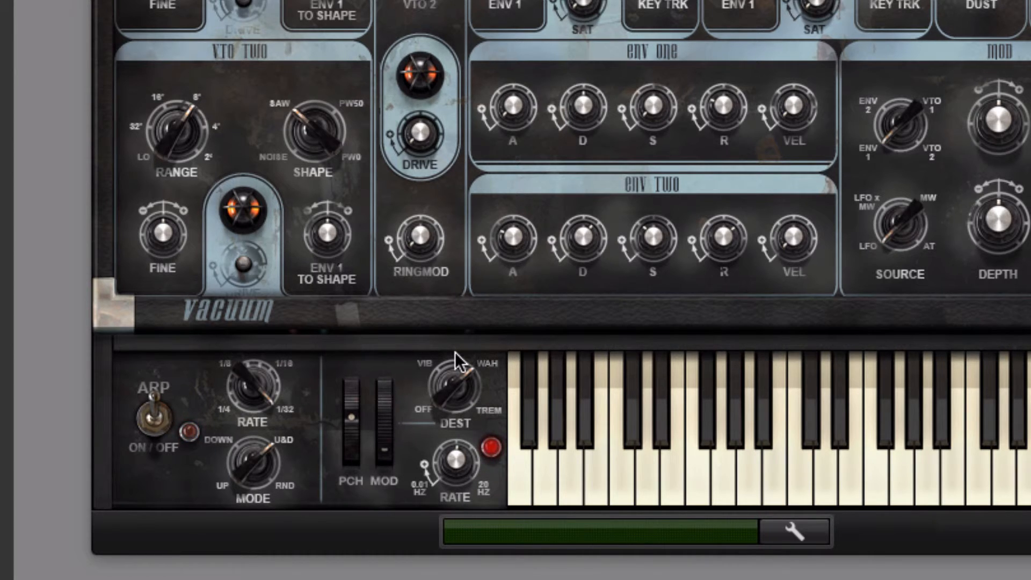
pyautogui.moveTo(456, 353); pyautogui.dragTo(448, 366)
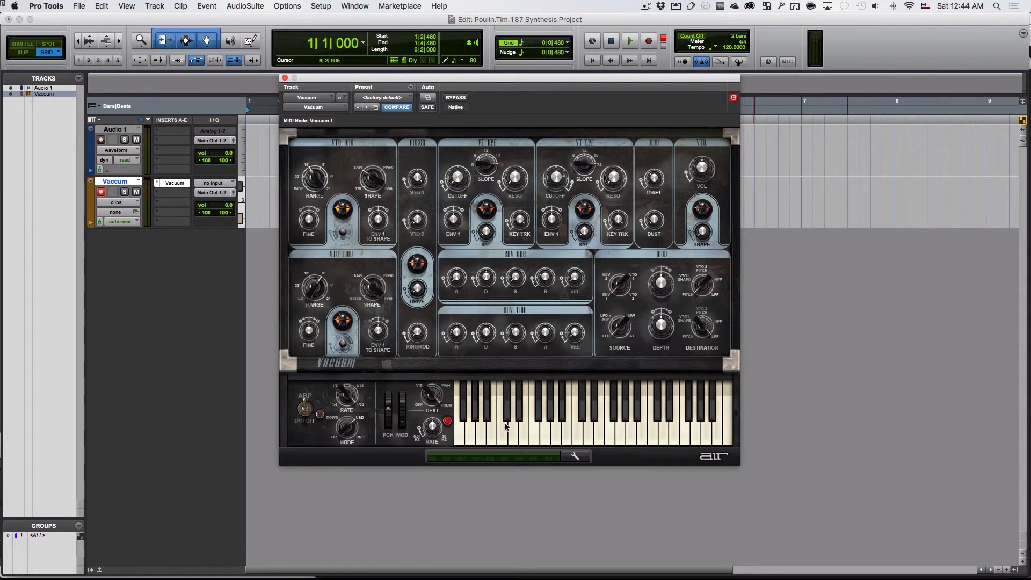
# - Examine the synth's setup page with the glide, pitch bend range and envelope retrigger settings, and close it
pyautogui.click(573, 456)
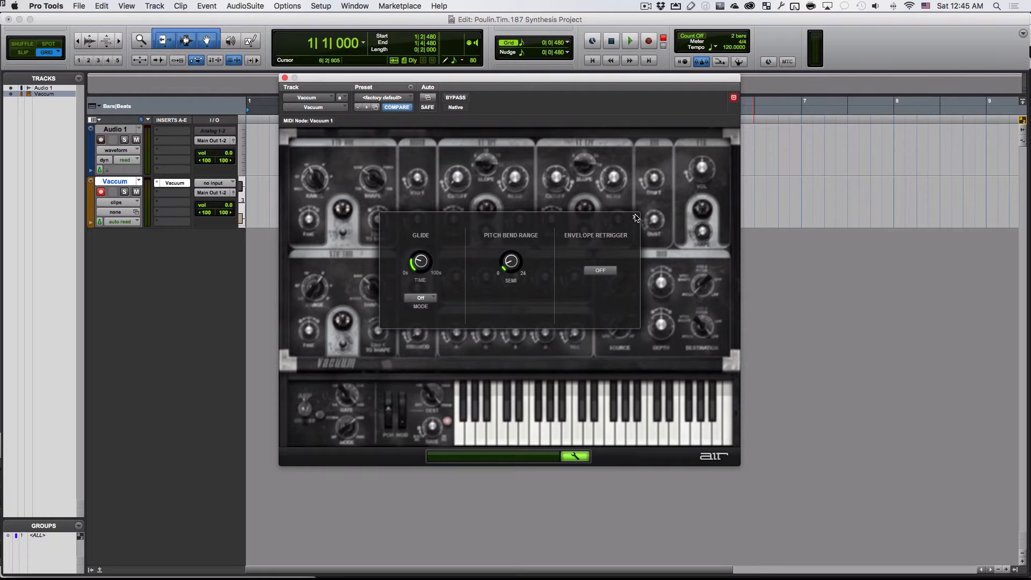
pyautogui.click(635, 218)
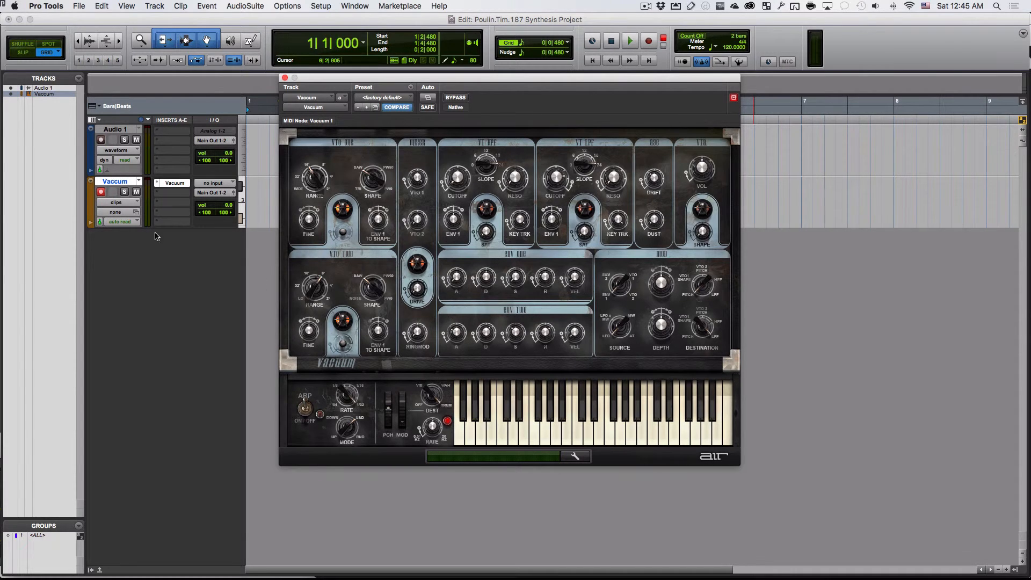
# - Insert AIR Non-Linear Reverb (stereo) on the Vaccum track's second insert slot, reposition its window and view its presets
pyautogui.click(173, 192)
pyautogui.moveTo(205, 215)
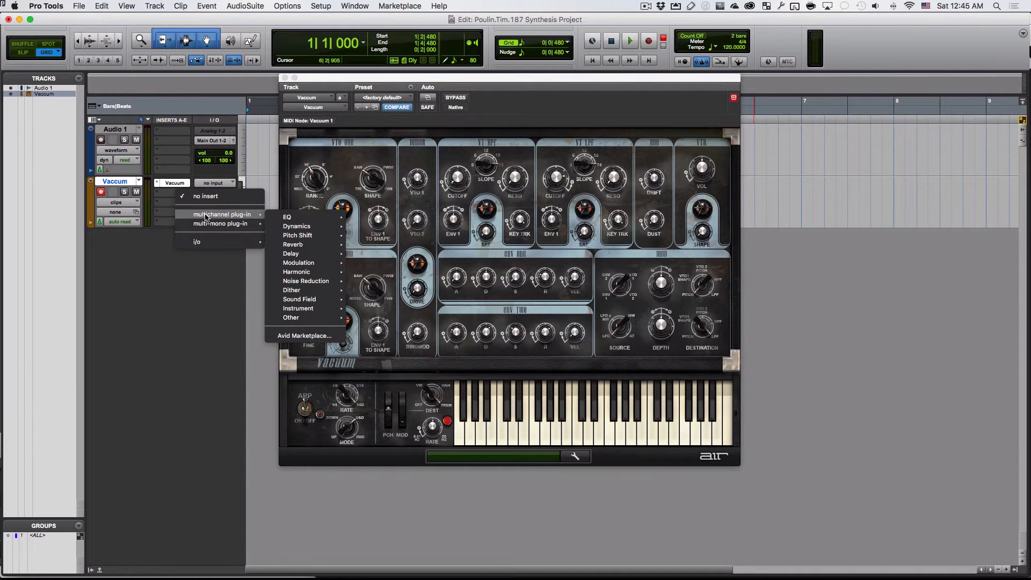
pyautogui.moveTo(320, 240)
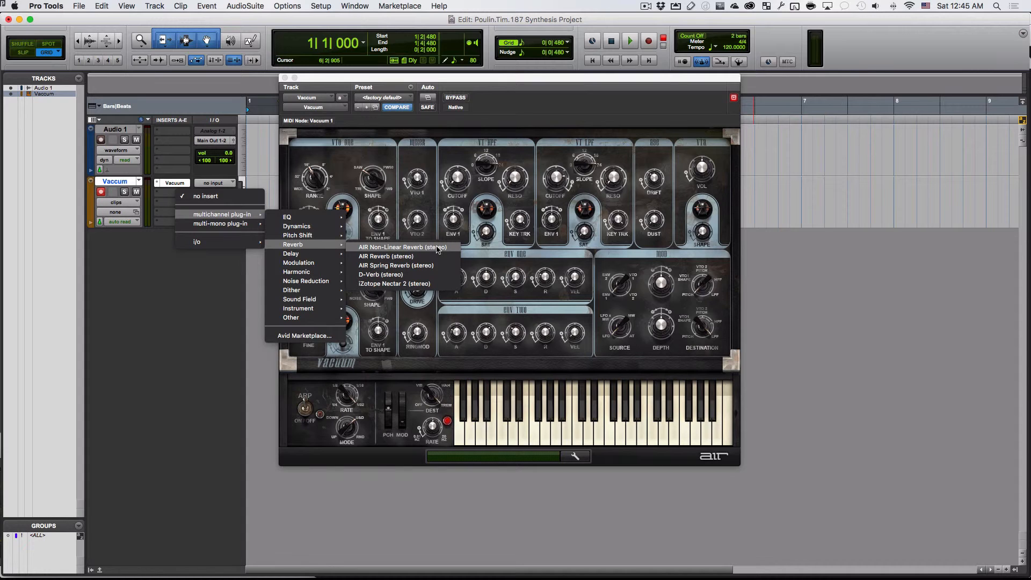
pyautogui.click(438, 248)
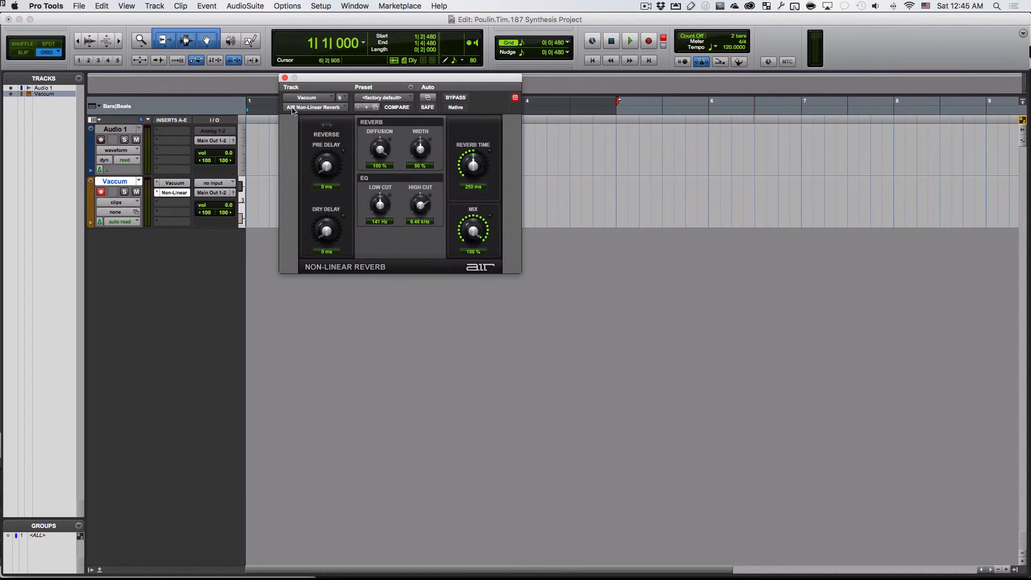
pyautogui.moveTo(344, 81); pyautogui.dragTo(486, 146)
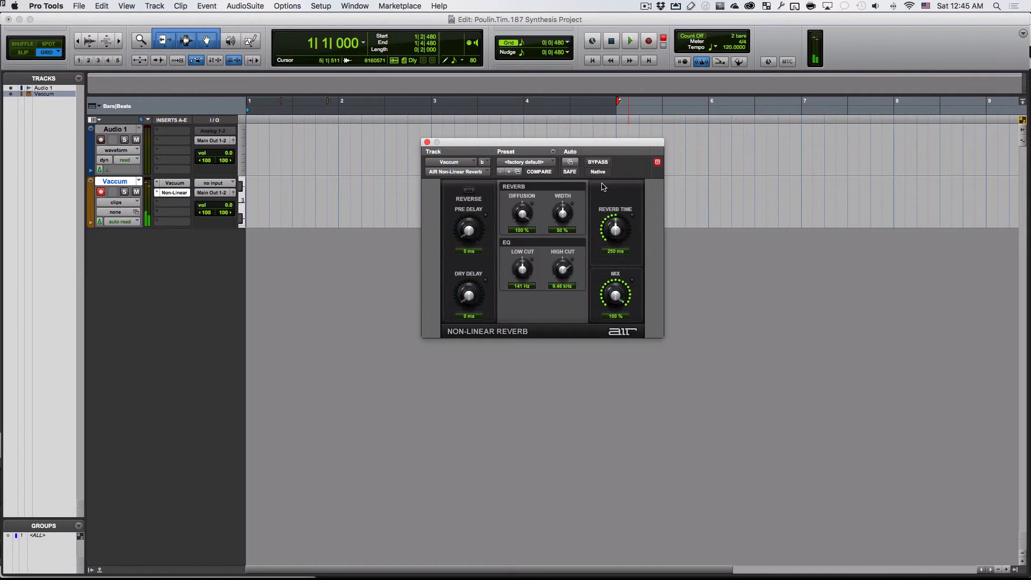
pyautogui.click(528, 162)
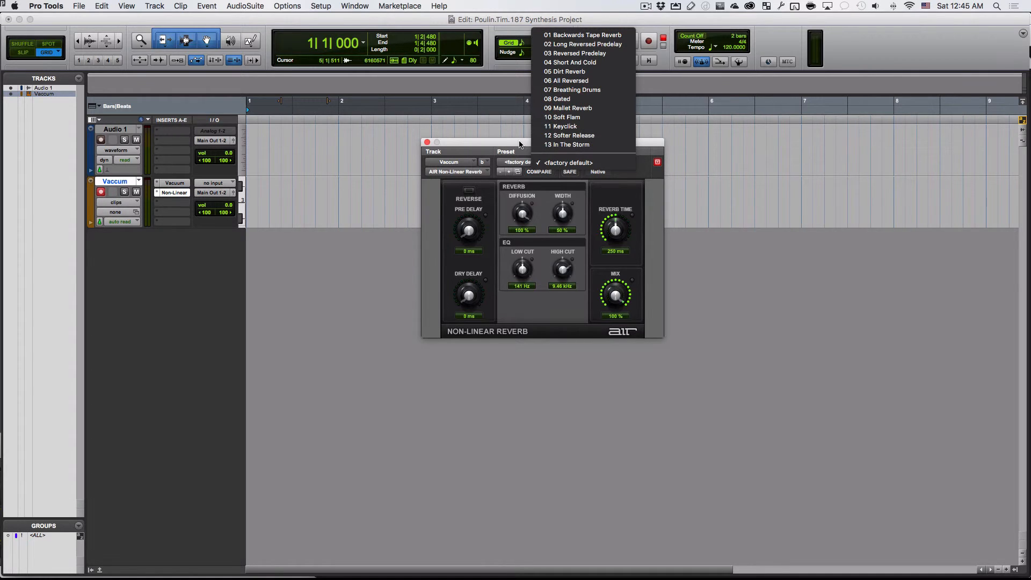
pyautogui.click(520, 144)
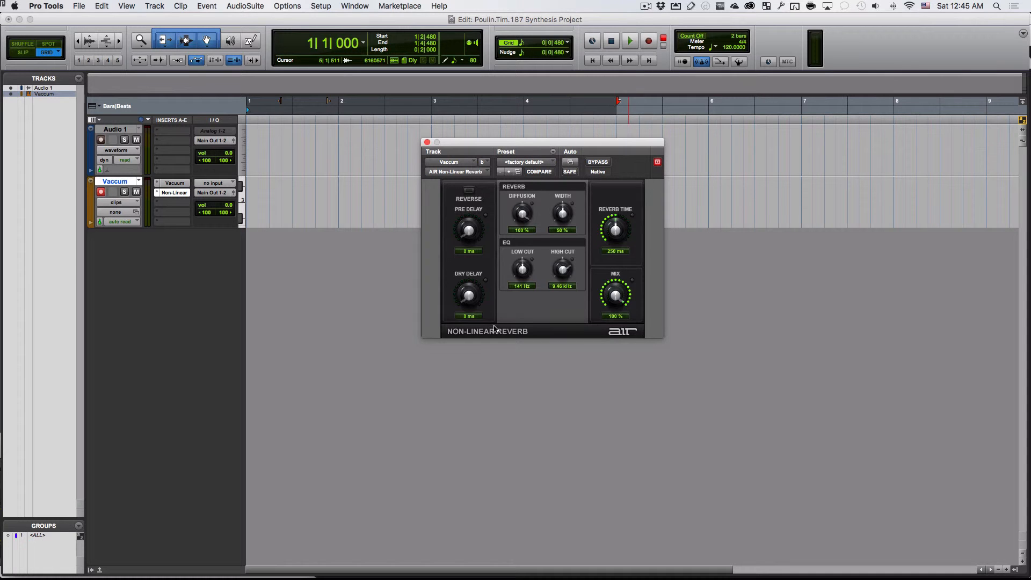
# - Replace the Non-Linear Reverb insert with D-Verb (stereo) and load its Small Church Dark preset
pyautogui.click(178, 192)
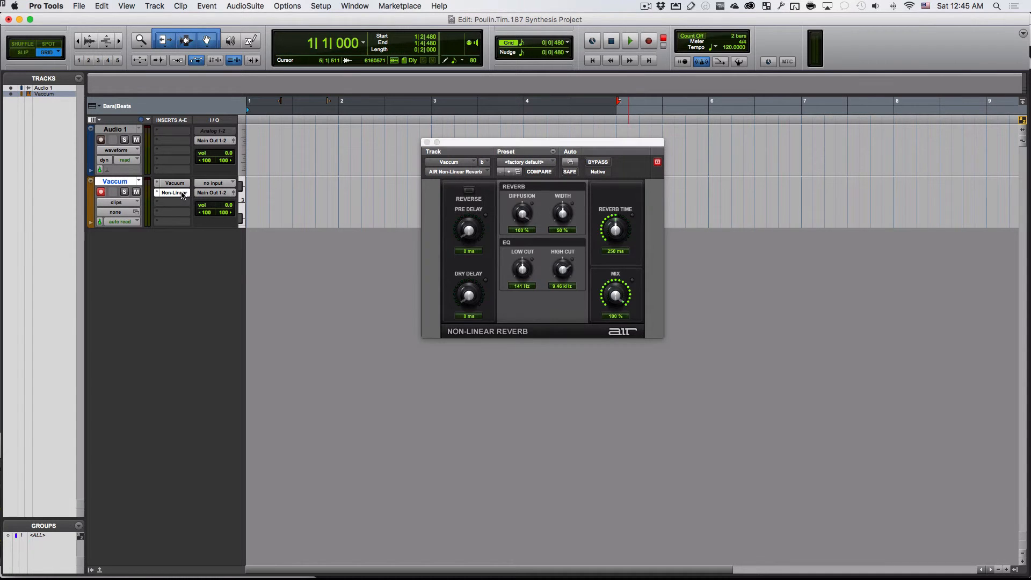
pyautogui.click(158, 192)
pyautogui.moveTo(219, 195)
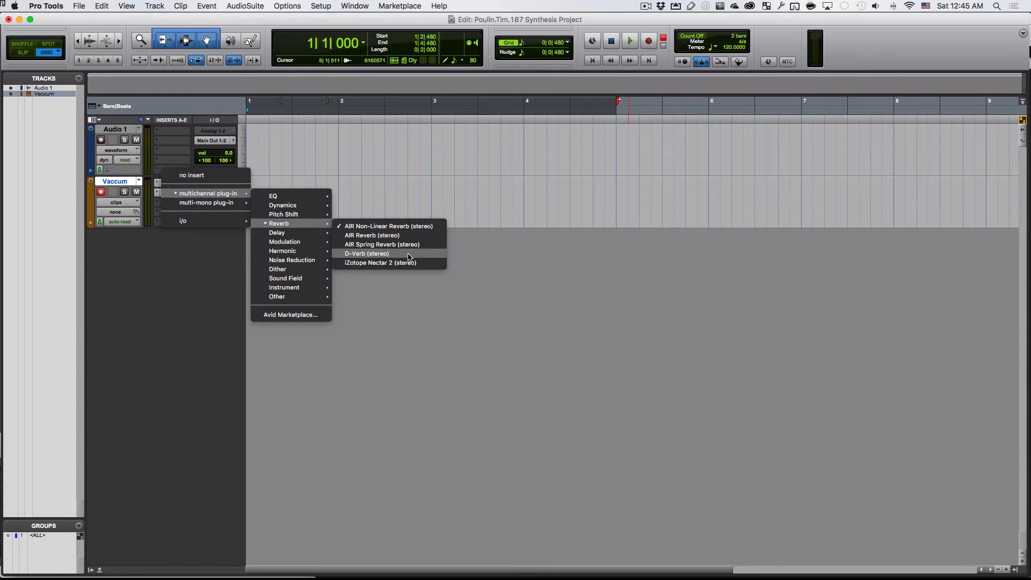
pyautogui.click(409, 257)
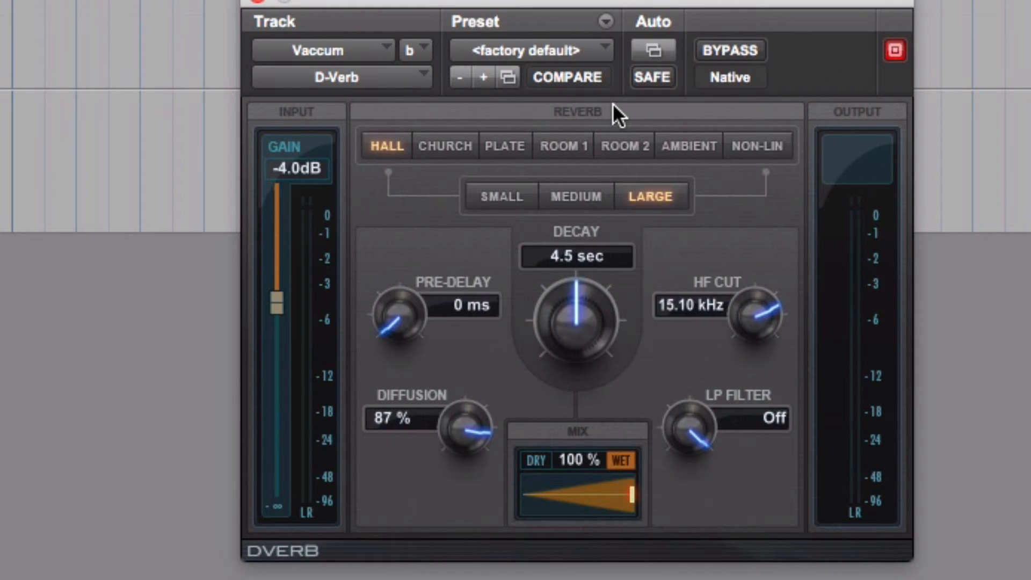
pyautogui.click(573, 49)
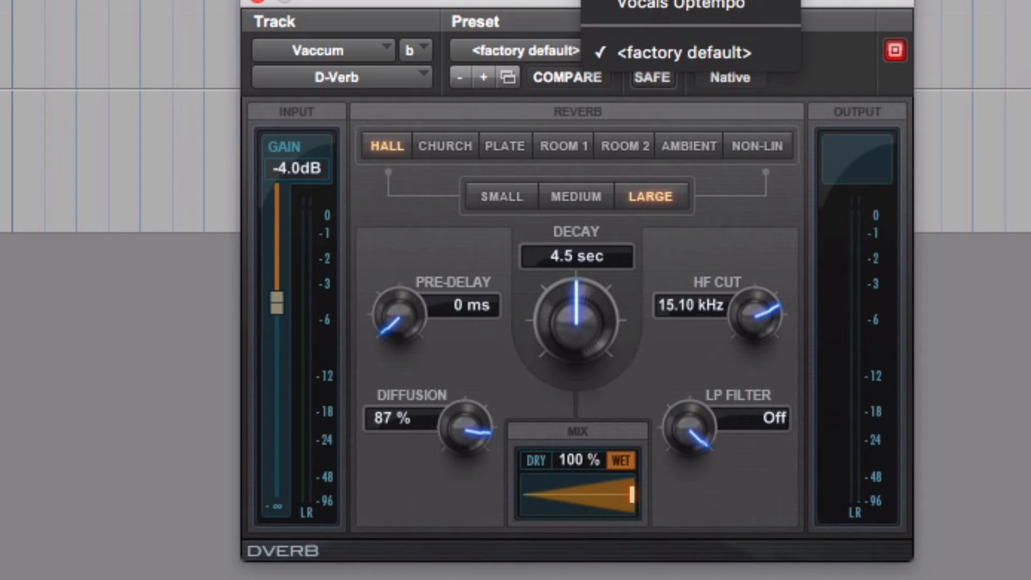
pyautogui.click(681, 1)
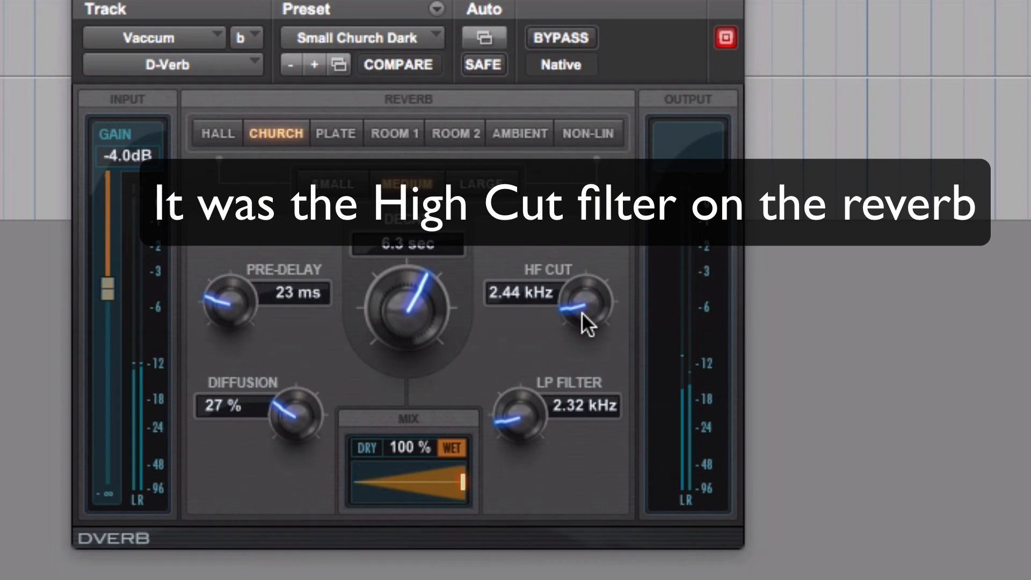
# - Raise the reverb's HF Cut all the way to Off
pyautogui.moveTo(576, 289); pyautogui.dragTo(578, 166)
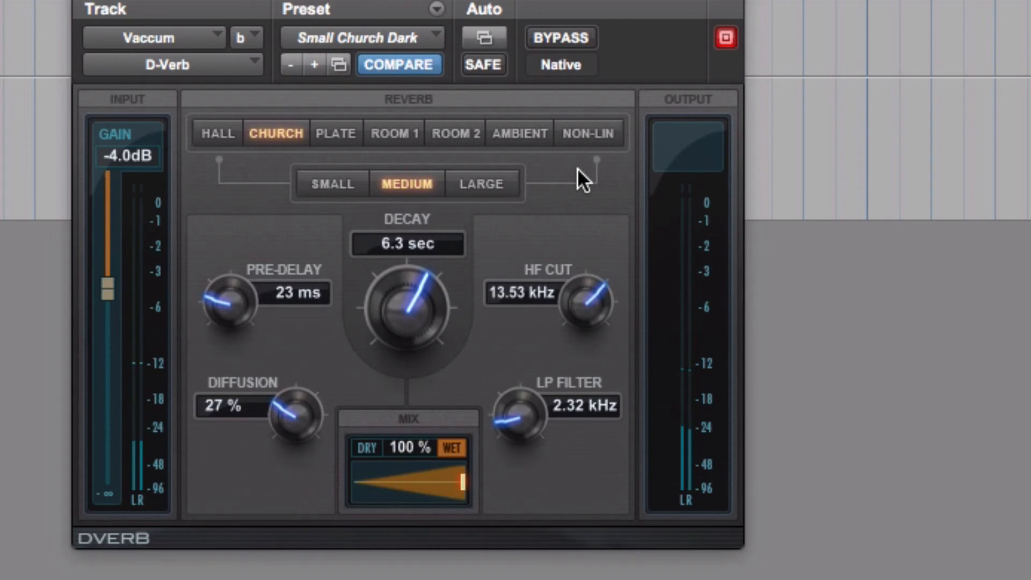
pyautogui.moveTo(583, 245); pyautogui.dragTo(583, 123)
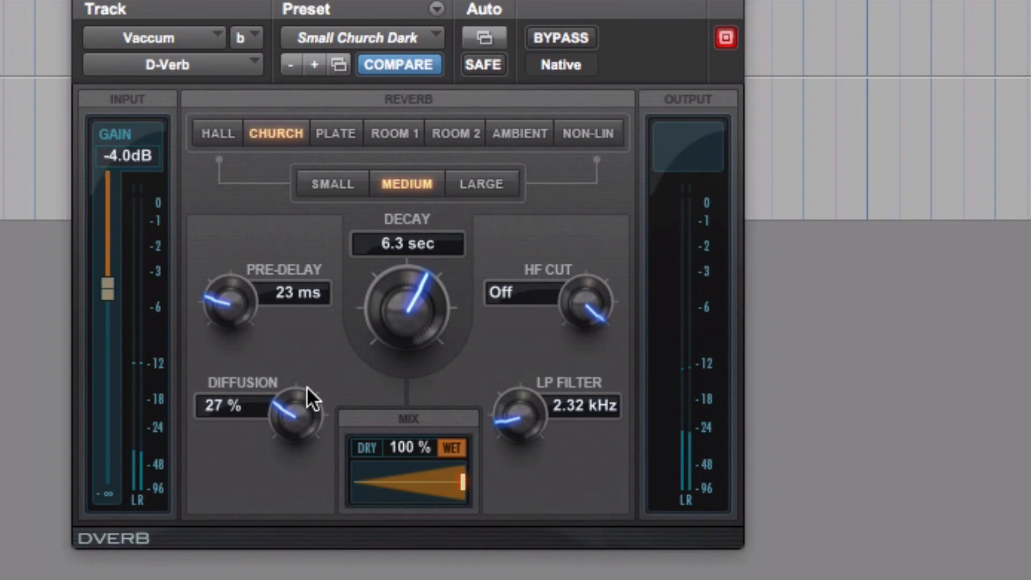
# - Set the reverb's diffusion to 22 % and its wet/dry mix to 64 %
pyautogui.moveTo(298, 423); pyautogui.dragTo(309, 505)
pyautogui.moveTo(289, 420); pyautogui.dragTo(282, 361)
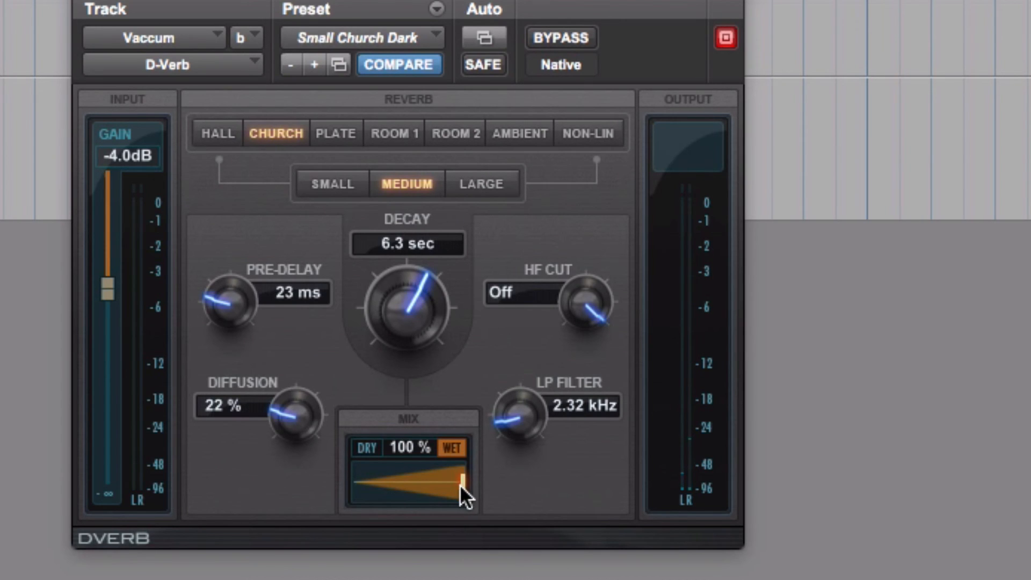
pyautogui.moveTo(460, 479); pyautogui.dragTo(414, 484)
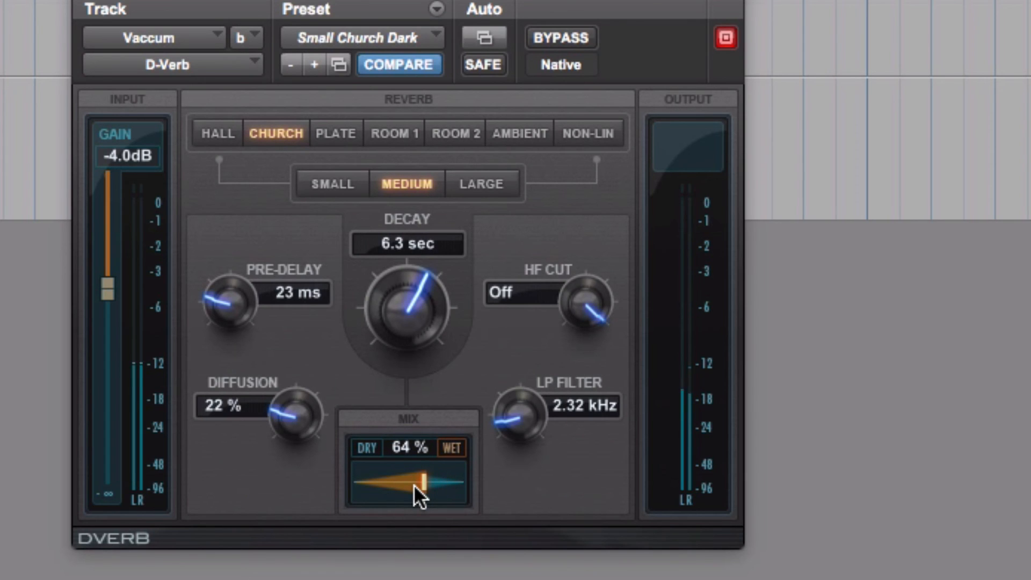